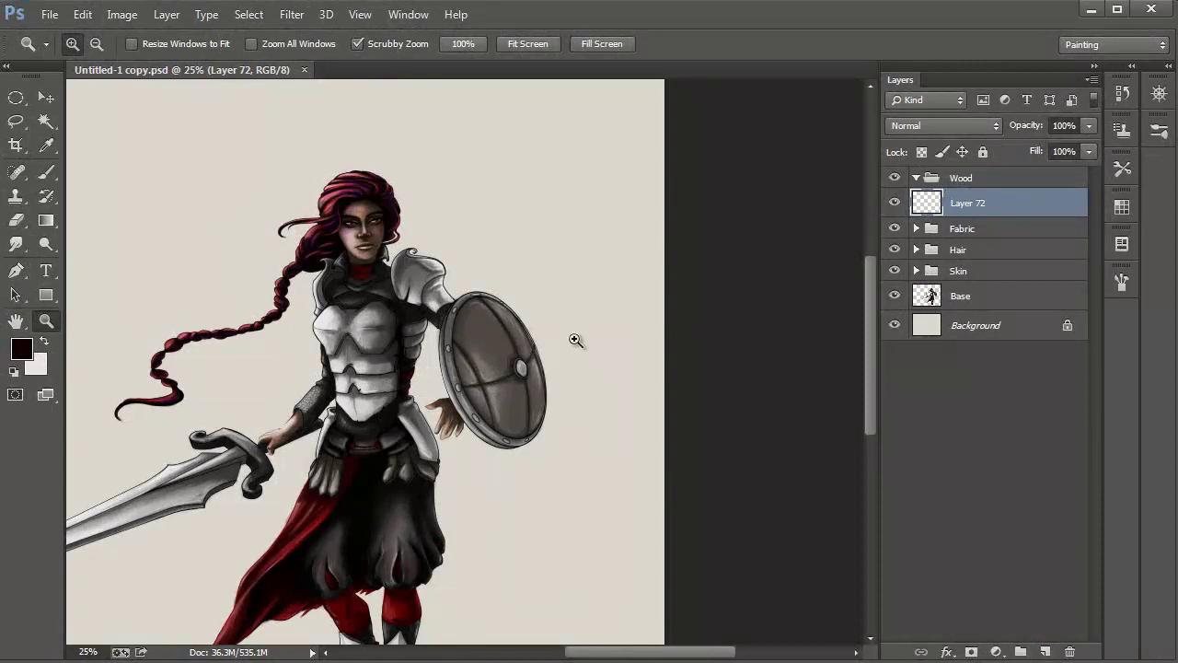
Step: Open the texture photos WP_20140309_001 and WP_20140309_002 from the Downloads folder
drag(520, 355, 624, 343)
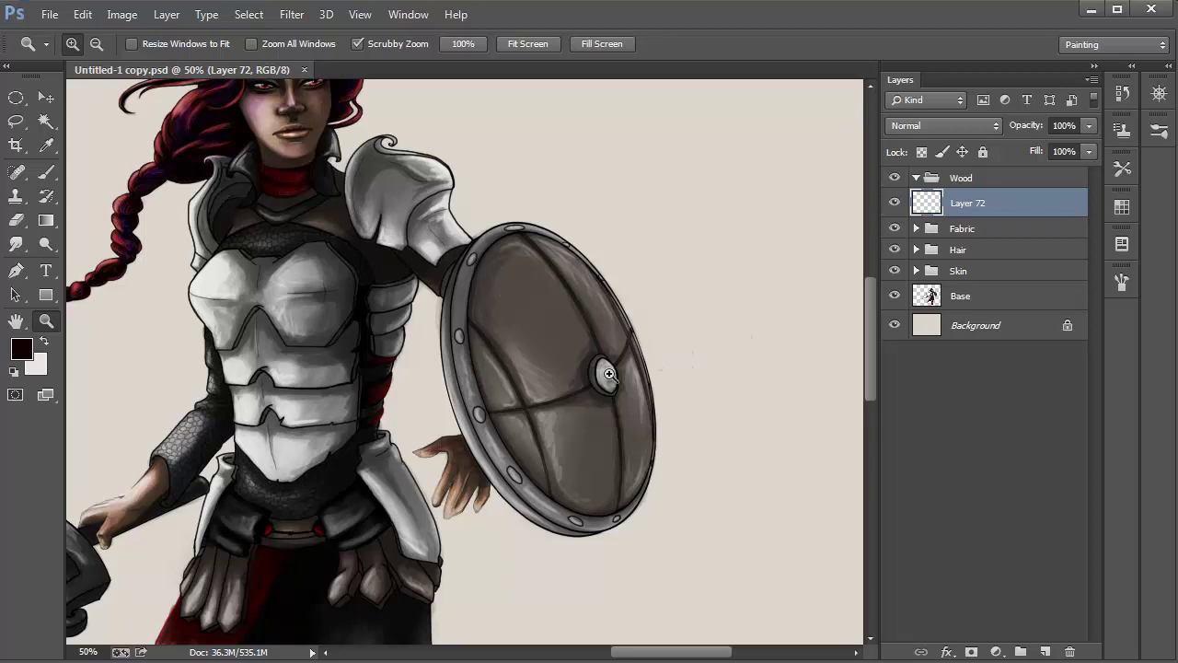
click(648, 411)
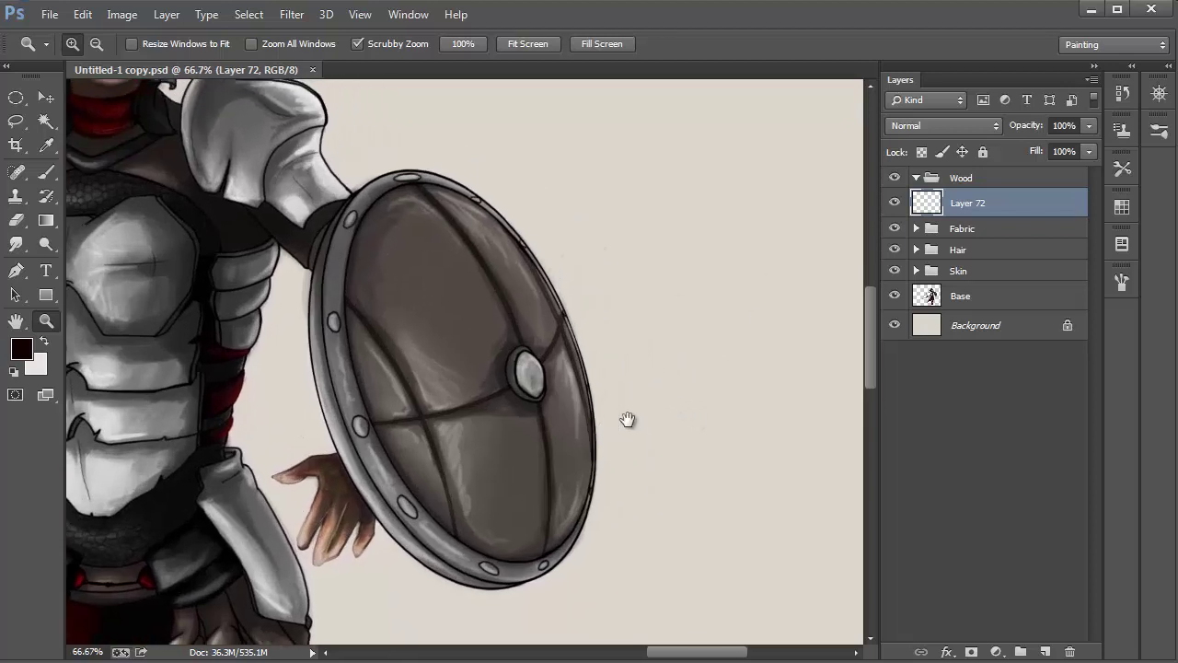
key(b)
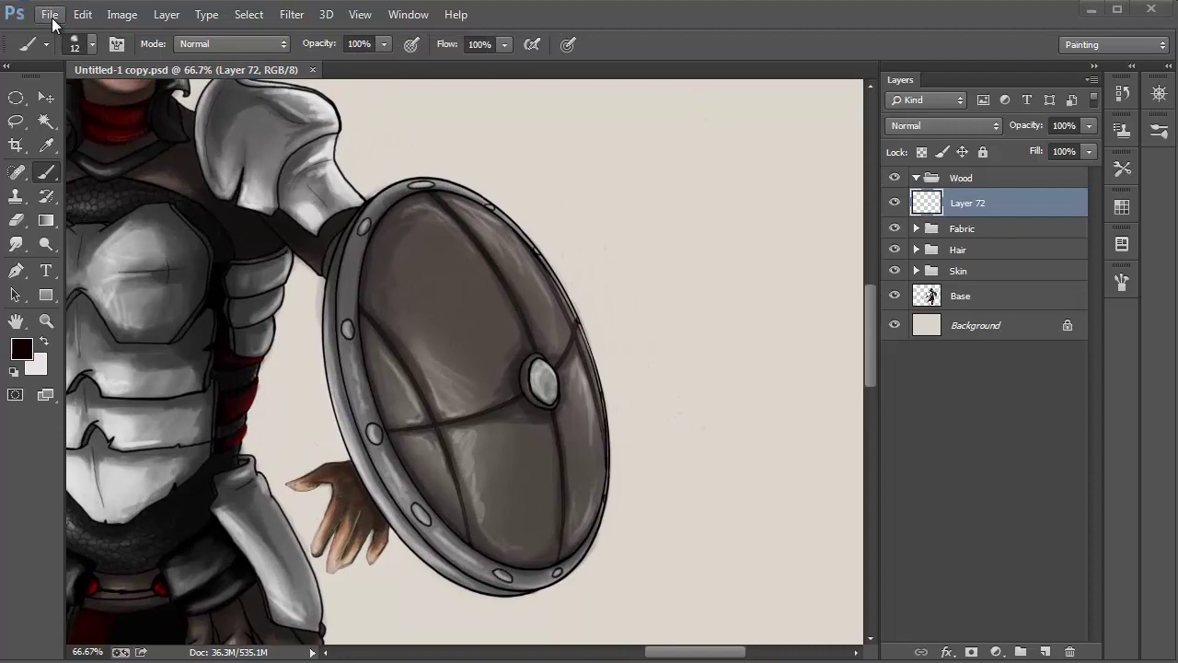
click(49, 14)
click(55, 50)
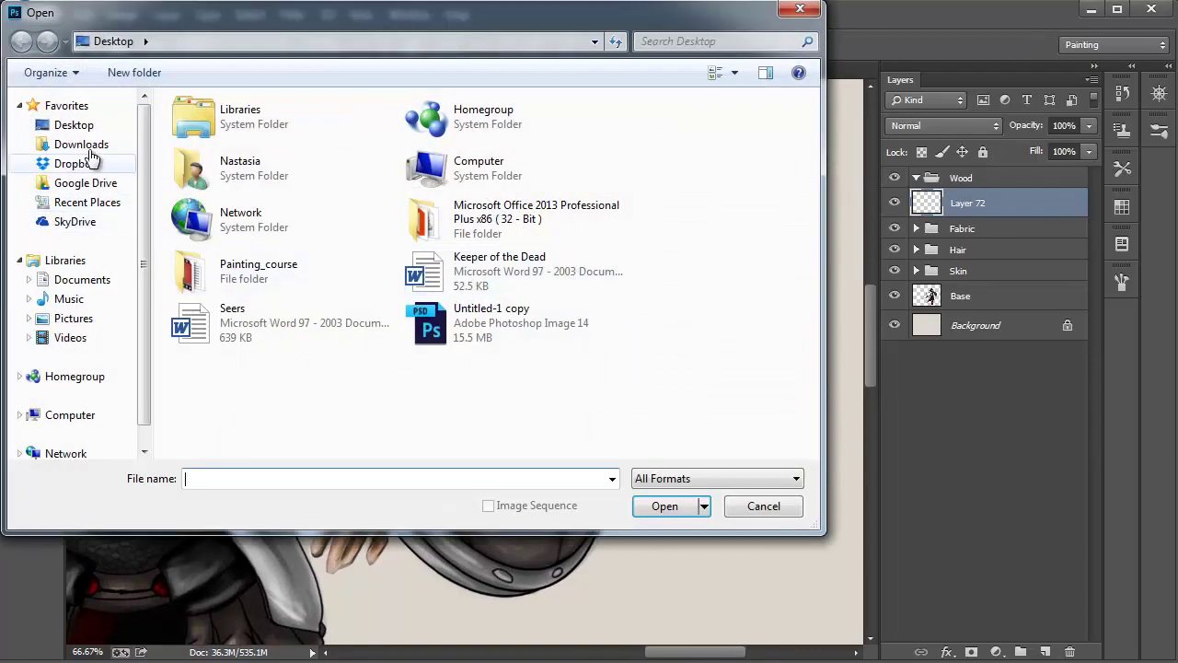
click(81, 144)
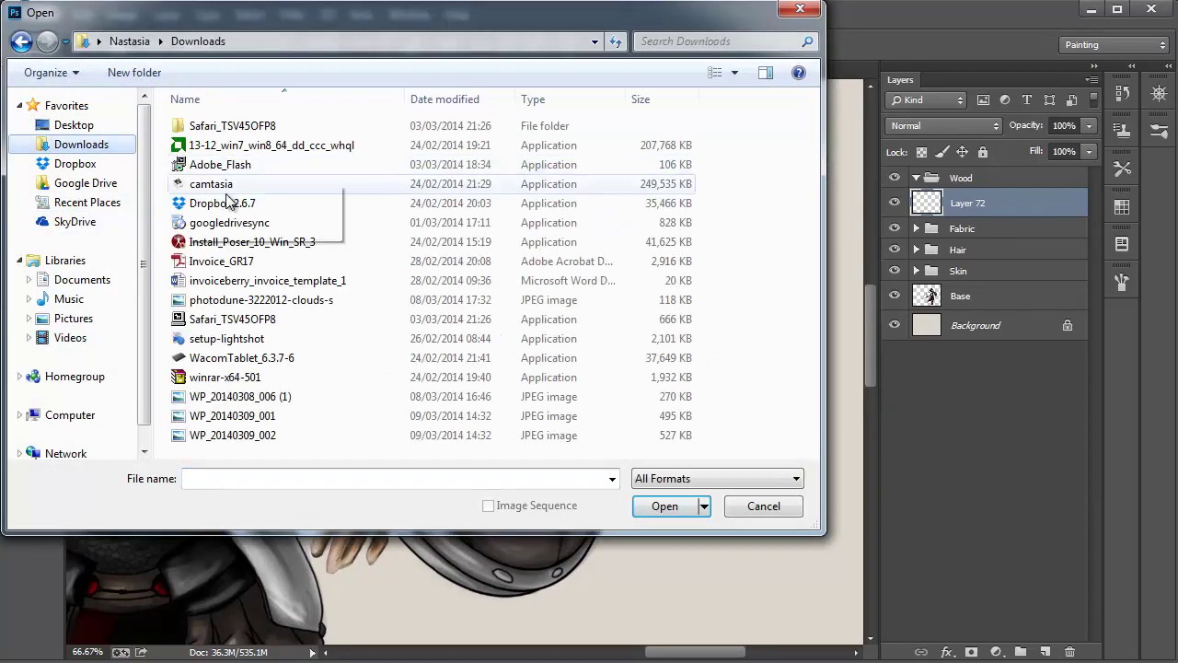
click(265, 415)
ctrl+click(381, 435)
key(Return)
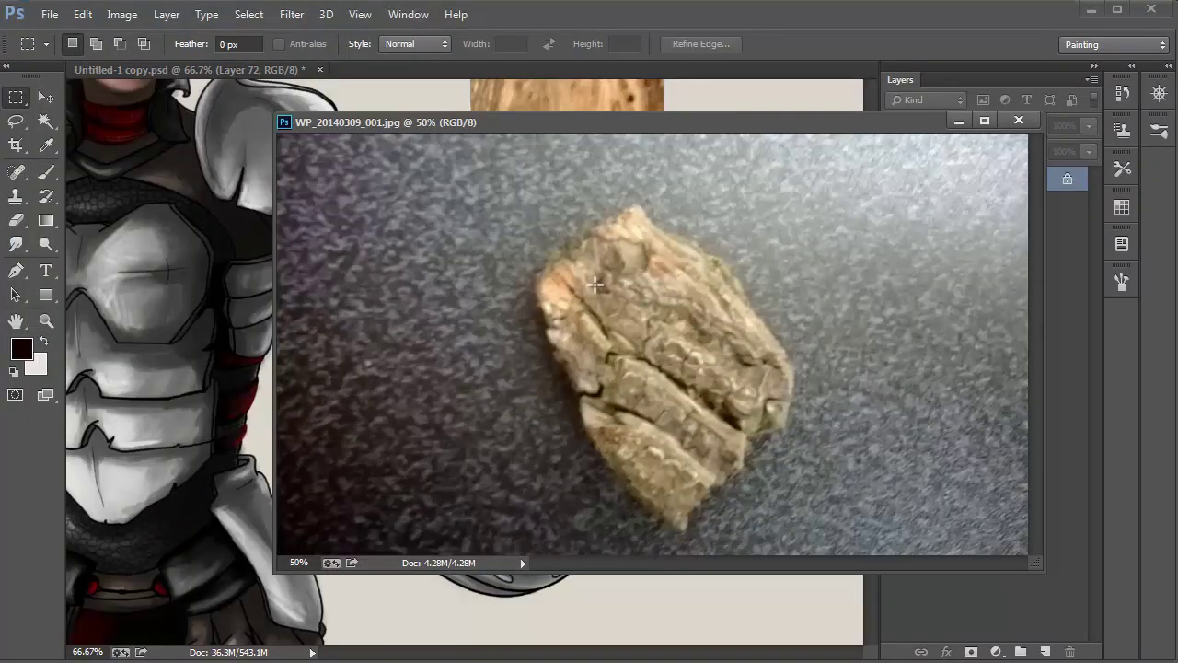
Step: Copy a rectangular patch from the middle of the bark photo into the character painting and close the photo
drag(578, 271, 760, 458)
click(46, 97)
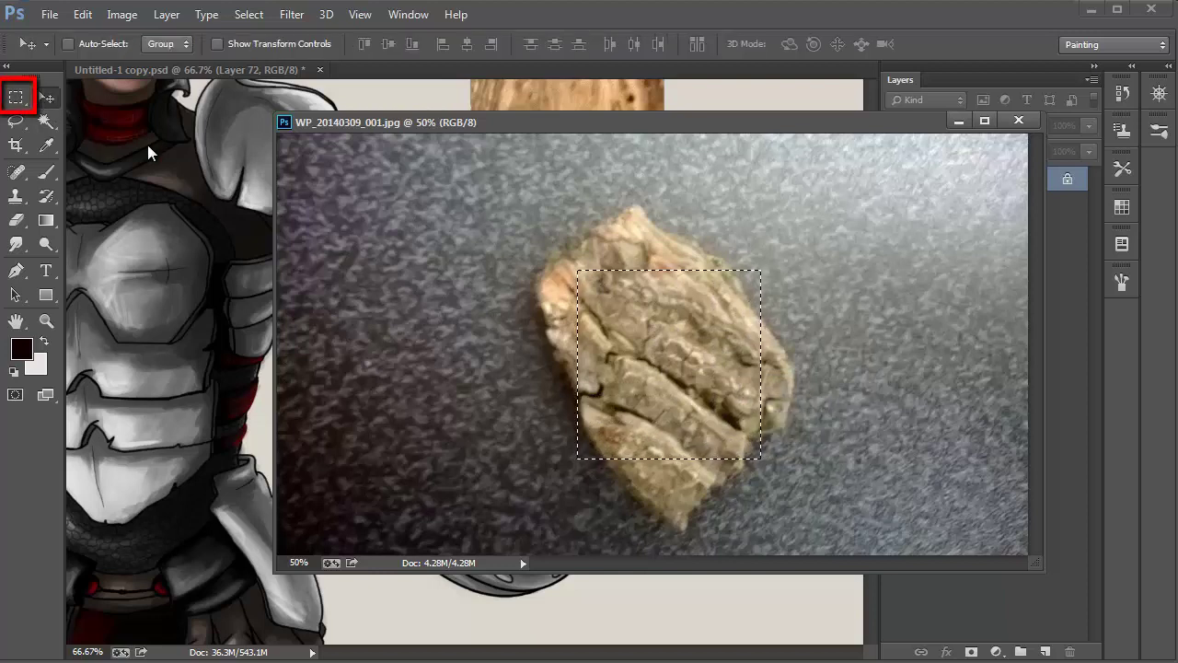
drag(700, 335, 709, 167)
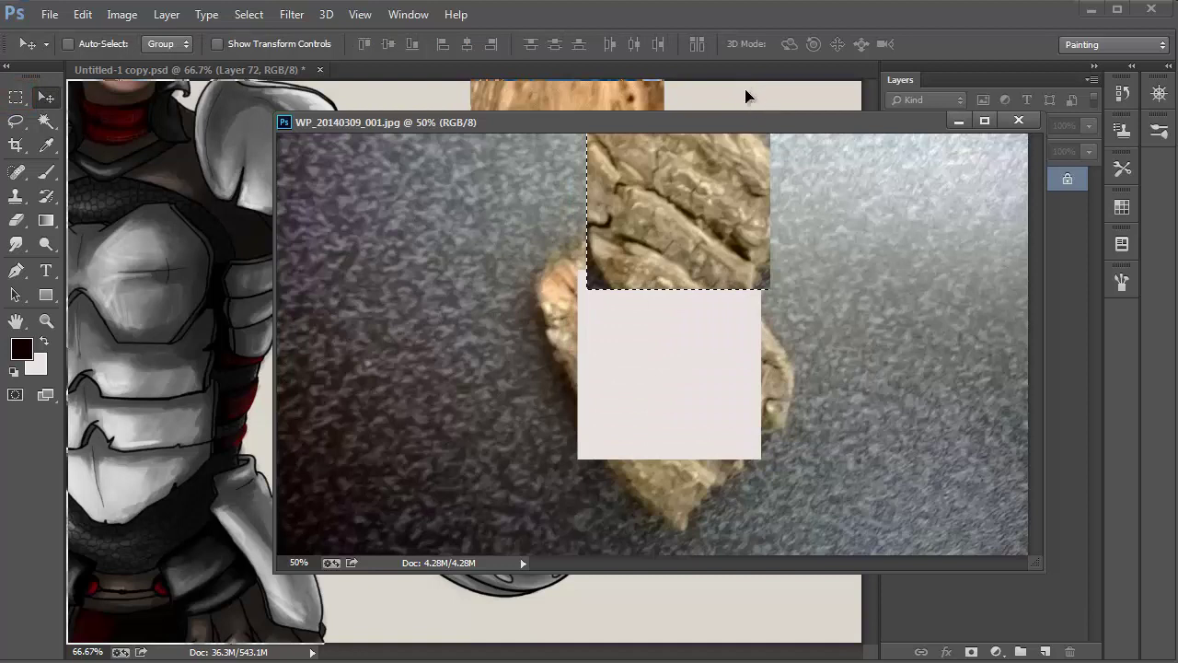
key(ctrl+z)
click(1017, 121)
key(ctrl+v)
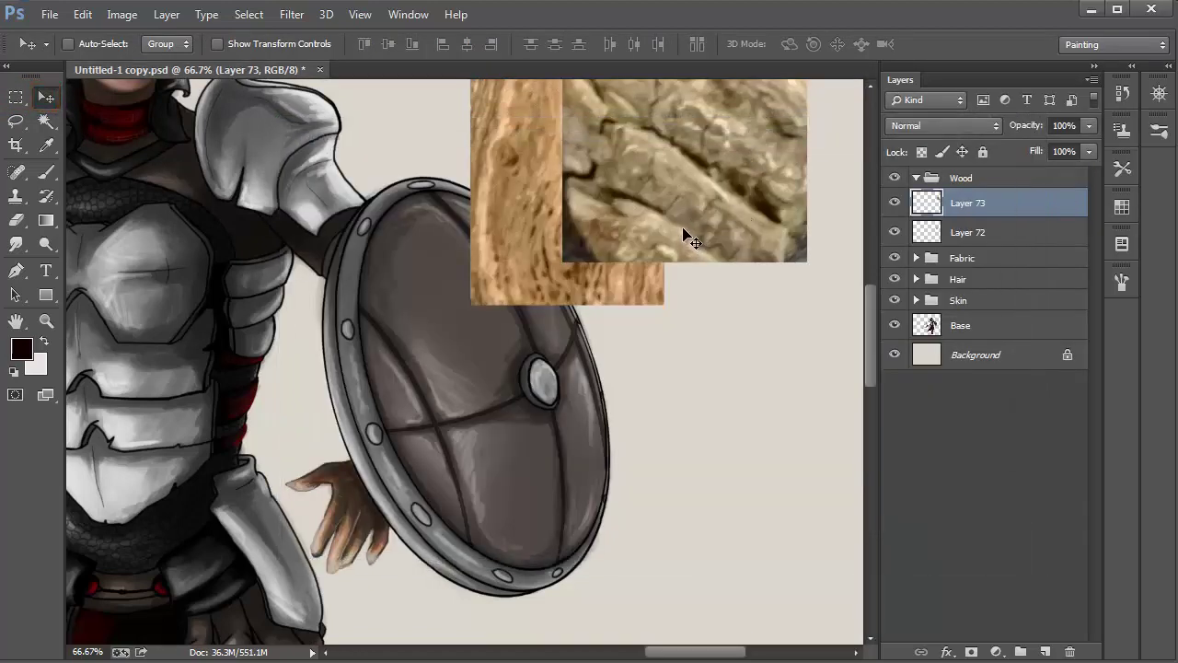
Step: Scale the pasted bark patch down and place it on the blank canvas beside the shield
key(ctrl+t)
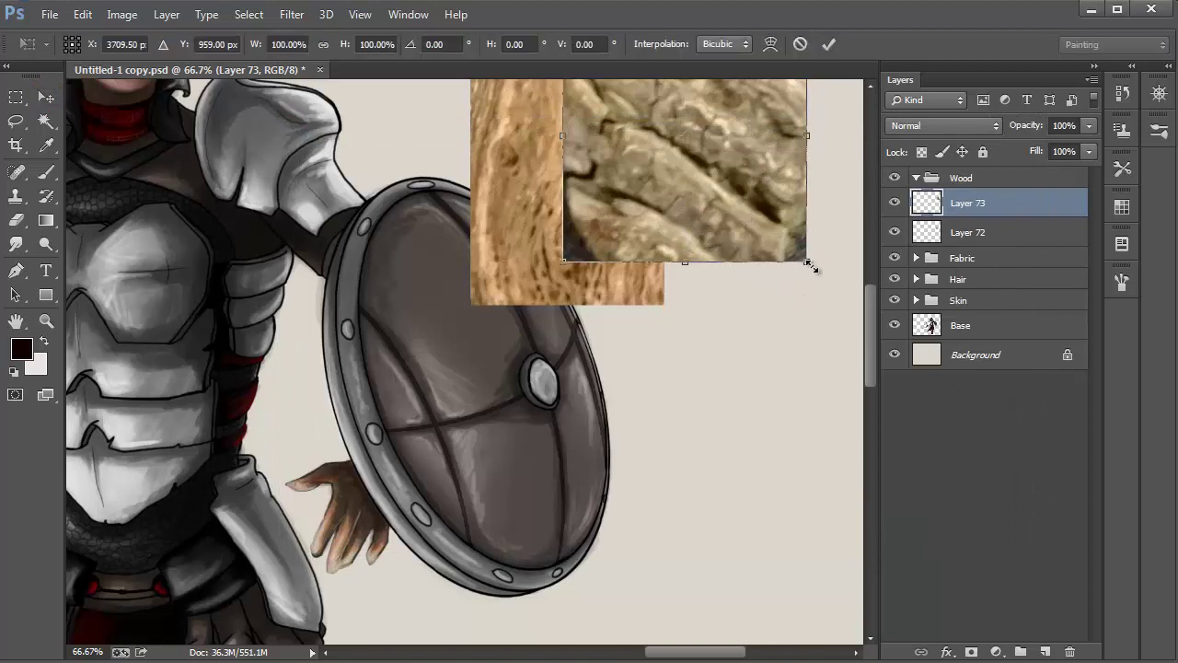
drag(802, 261, 822, 283)
key(Return)
Step: Shrink the wood grain patch to the bark patch's height, butt it against the bark, and merge the two texture layers
click(916, 232)
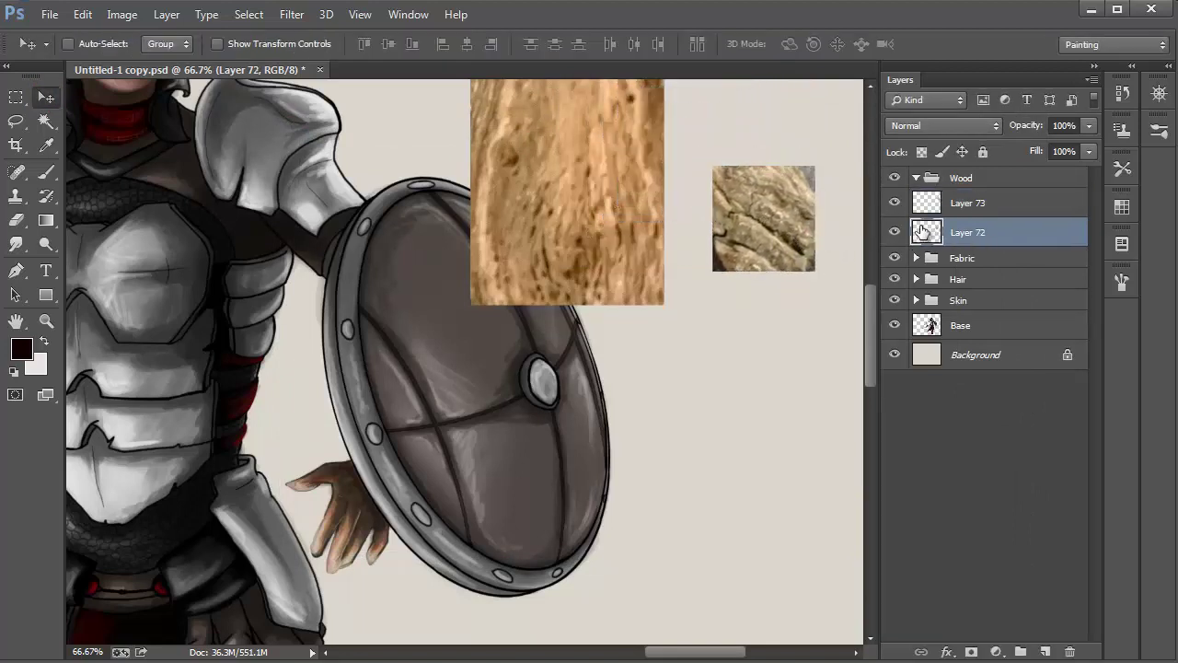
key(ctrl+t)
drag(659, 304, 695, 241)
drag(623, 154, 634, 167)
key(Return)
click(1003, 211)
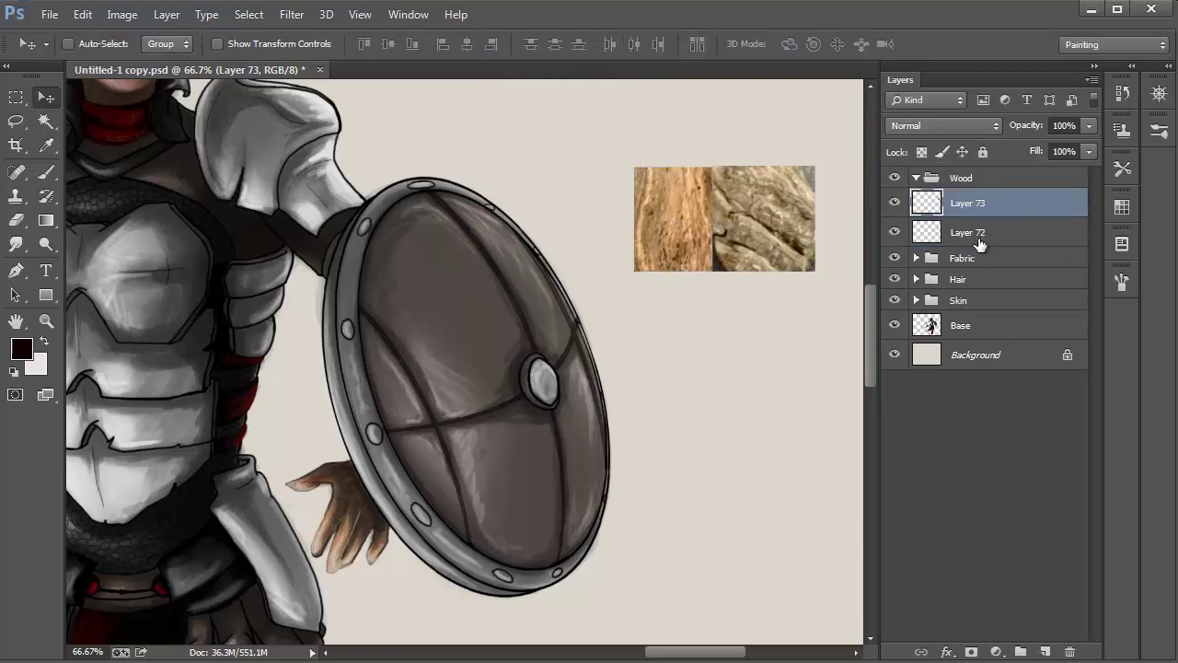
key(ctrl+e)
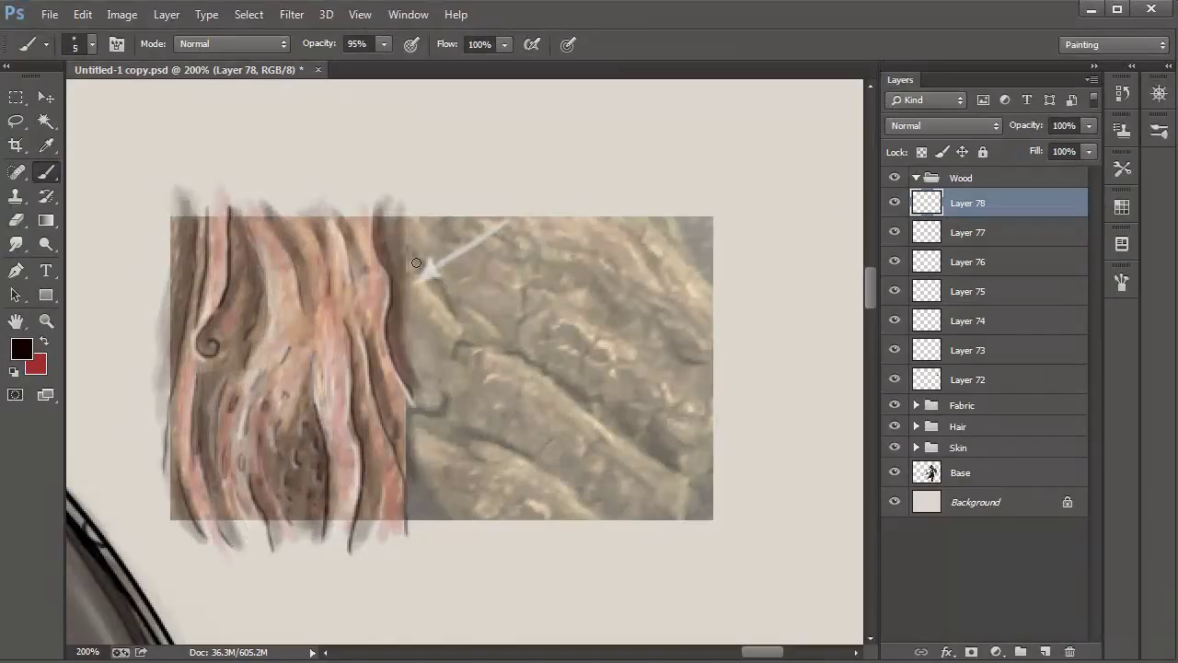
Step: Trace the cracks between the bark plates over the bark photo with thin dark 5 px strokes on Layer 78
drag(403, 245, 438, 300)
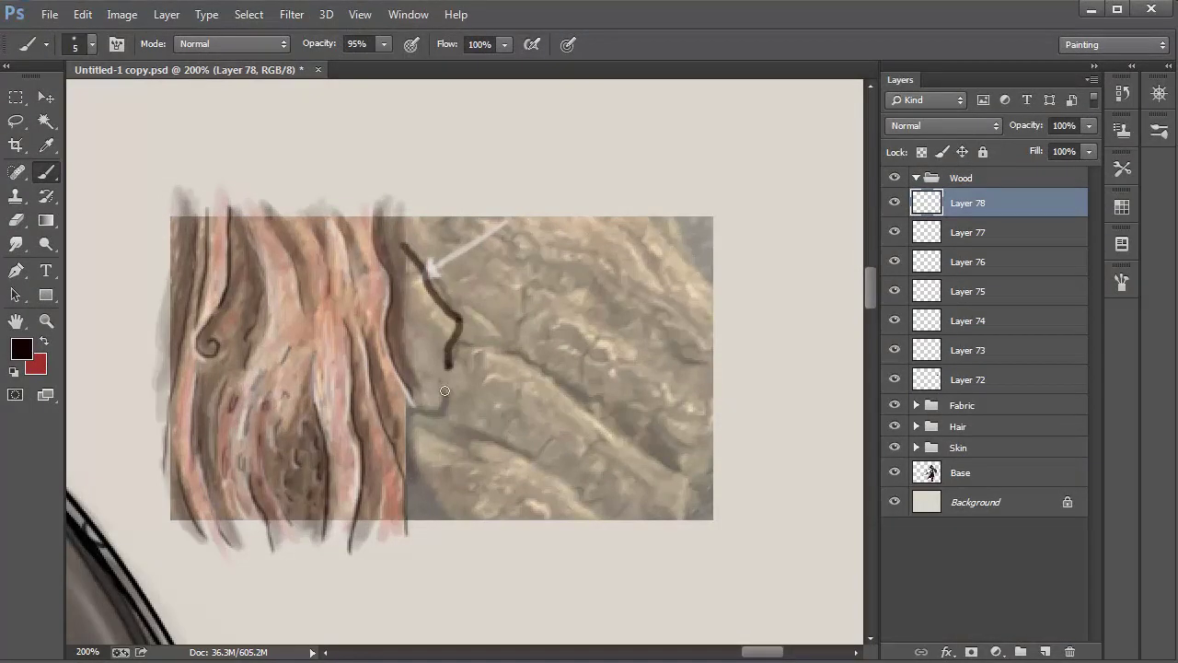
drag(445, 393, 411, 397)
mouse_move(530, 363)
mouse_down()
mouse_move(595, 428)
mouse_move(593, 454)
mouse_move(557, 466)
mouse_up()
drag(649, 457, 739, 521)
drag(569, 486, 647, 538)
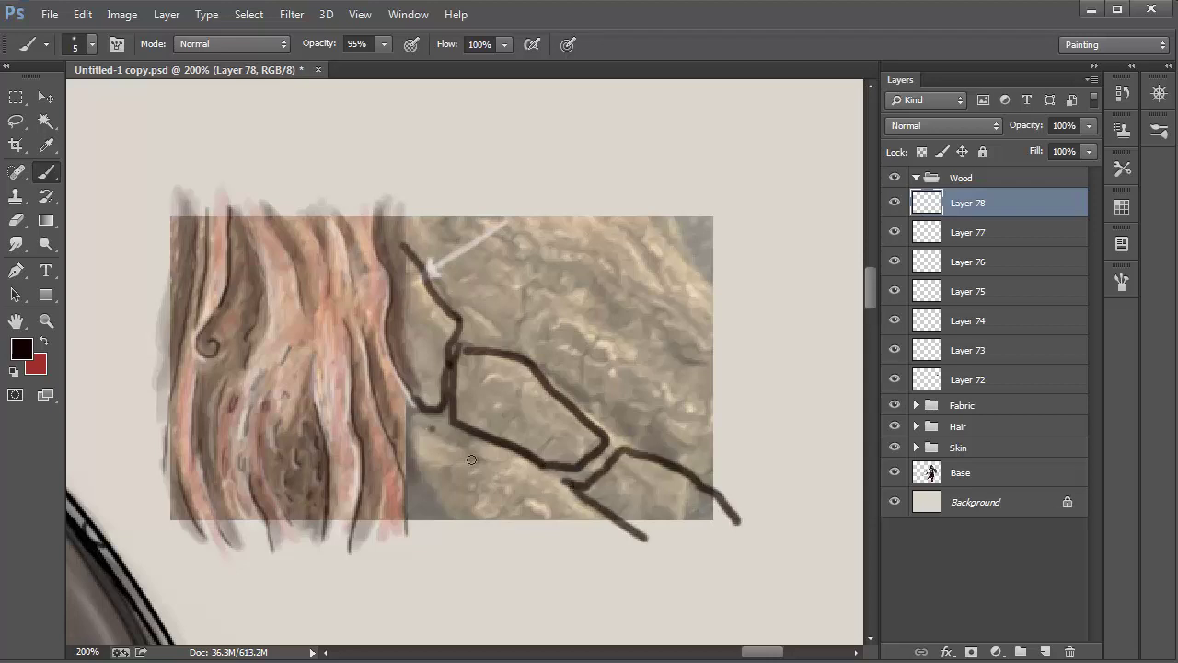
drag(414, 440, 467, 539)
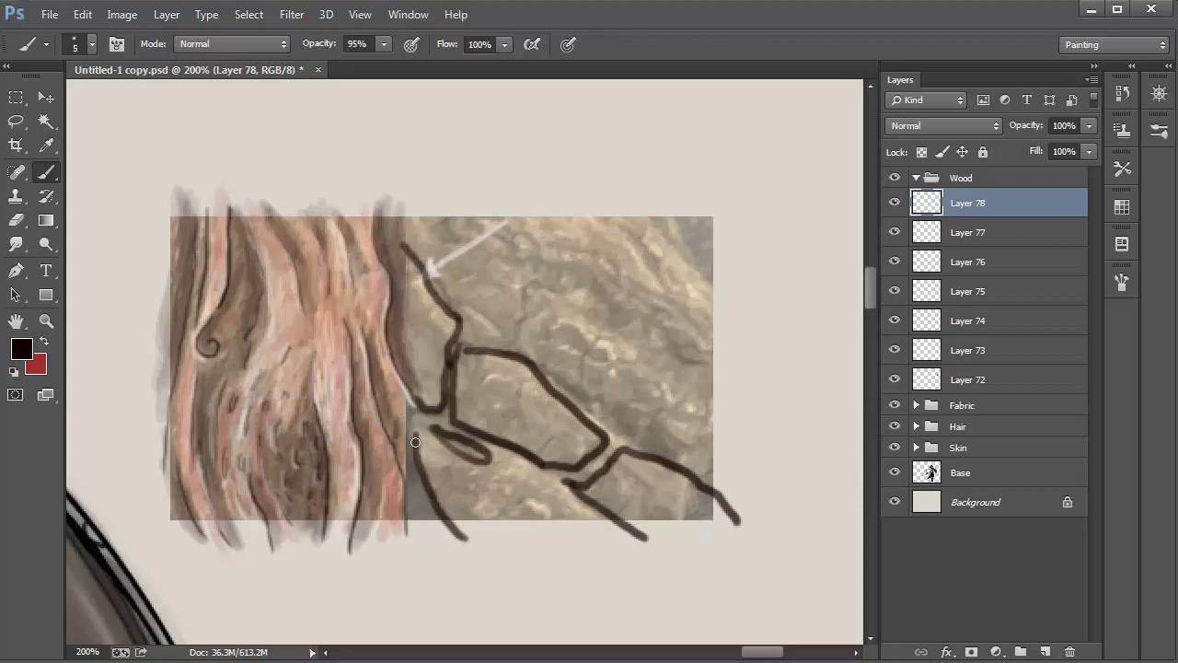
drag(482, 463, 644, 541)
key(ctrl+z)
drag(529, 476, 633, 551)
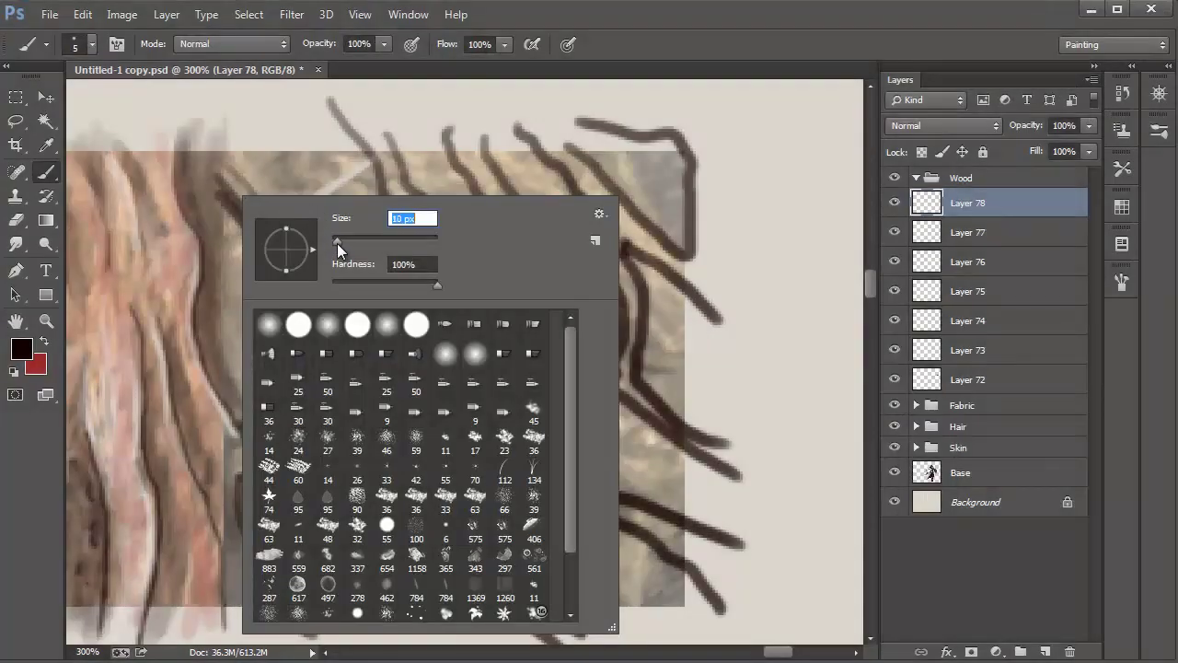
Step: Thicken the dark bark cracks with a 10 px brush and shade the plates' inner edges with a sampled brown
key(Return)
mouse_move(198, 154)
mouse_down()
mouse_move(281, 248)
mouse_move(312, 340)
mouse_move(311, 324)
mouse_move(229, 446)
mouse_move(335, 537)
mouse_move(338, 491)
mouse_move(364, 524)
mouse_move(234, 536)
mouse_move(377, 525)
mouse_move(444, 548)
mouse_move(533, 505)
mouse_move(521, 487)
mouse_move(725, 573)
mouse_move(377, 348)
mouse_move(433, 313)
mouse_move(416, 308)
mouse_move(394, 181)
mouse_up()
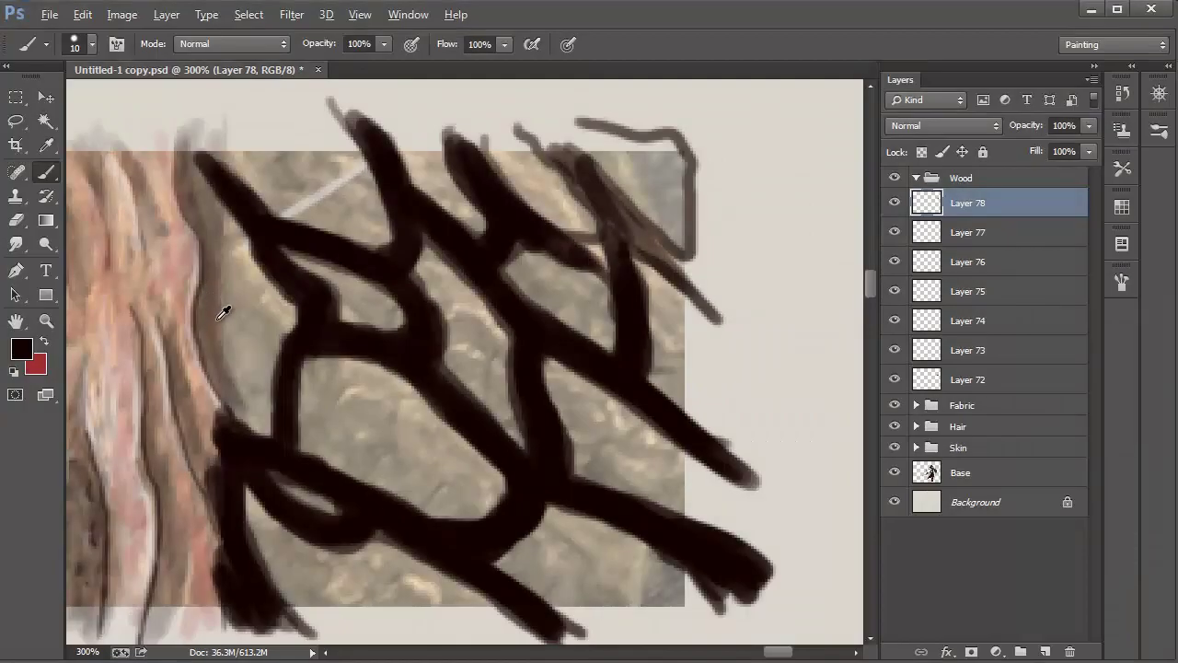
alt+click(222, 322)
mouse_move(223, 217)
mouse_down()
mouse_move(192, 162)
mouse_move(291, 302)
mouse_move(267, 376)
mouse_up()
drag(282, 313, 262, 404)
mouse_move(345, 279)
mouse_down()
mouse_move(287, 244)
mouse_move(402, 314)
mouse_move(363, 288)
mouse_move(401, 325)
mouse_move(330, 370)
mouse_move(359, 370)
mouse_move(430, 418)
mouse_move(493, 479)
mouse_move(491, 497)
mouse_move(476, 467)
mouse_move(386, 392)
mouse_up()
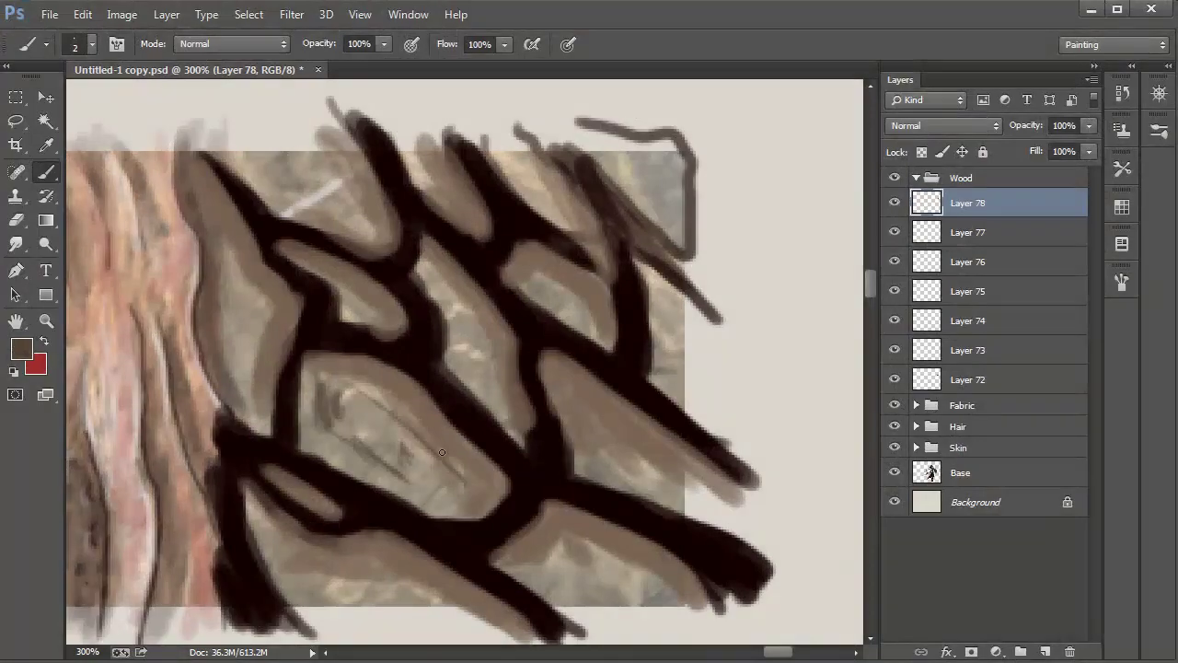
Step: Add fine dark brown cracks and grain lines inside the bark plates with a 2 px brush
mouse_move(441, 452)
mouse_down()
mouse_move(258, 316)
mouse_move(374, 323)
mouse_move(350, 194)
mouse_move(474, 309)
mouse_move(564, 305)
mouse_move(532, 537)
mouse_up()
drag(543, 582, 572, 551)
drag(564, 550, 657, 609)
drag(258, 521, 362, 619)
drag(322, 565, 436, 614)
drag(493, 147, 562, 217)
drag(411, 152, 447, 198)
Step: Change the foreground colour to a light pinkish beige and set the brush size to 4 px
click(27, 347)
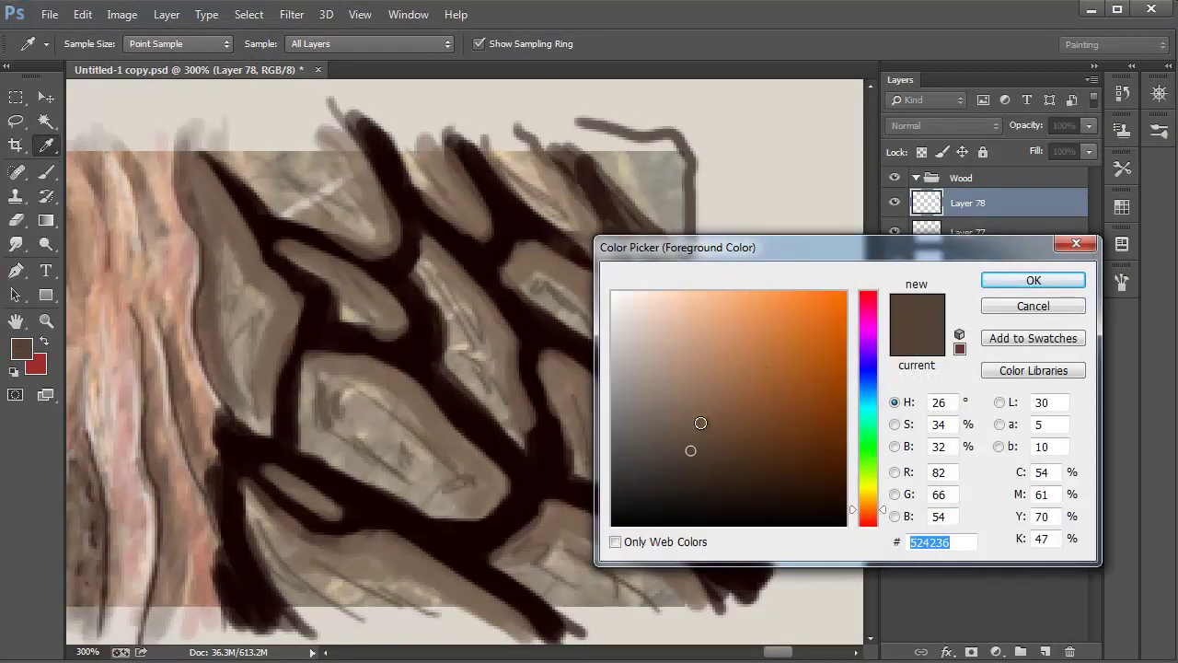
drag(677, 415, 649, 327)
click(1033, 280)
key(b)
right_click(621, 221)
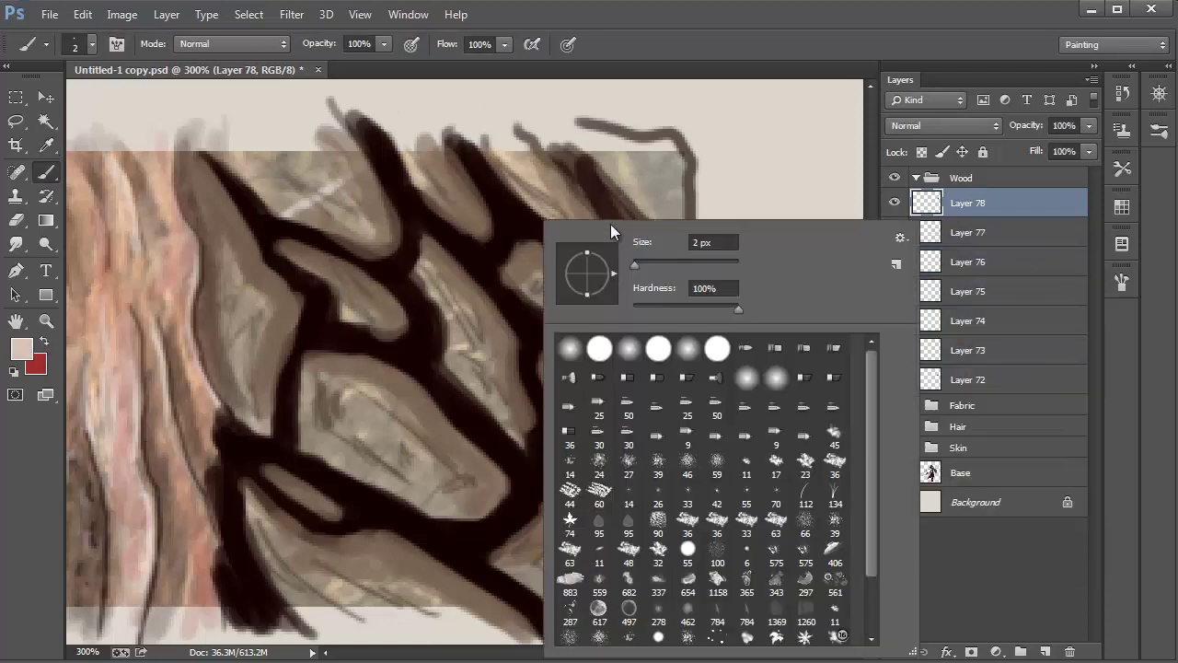
click(697, 241)
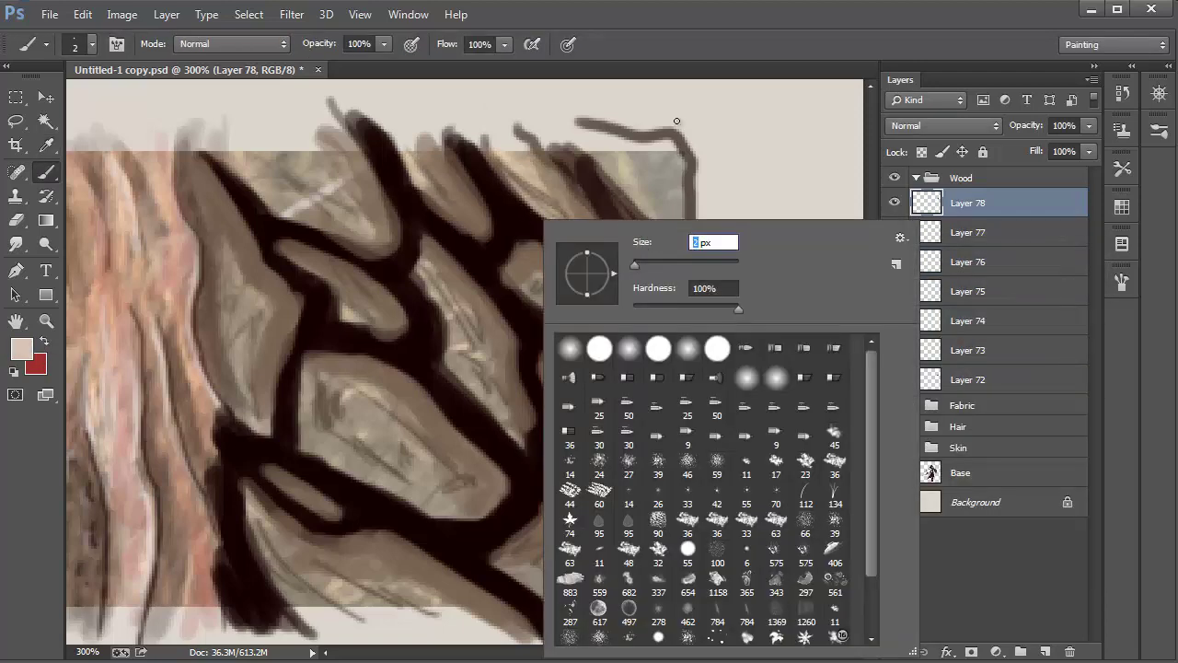
text(4)
key(Return)
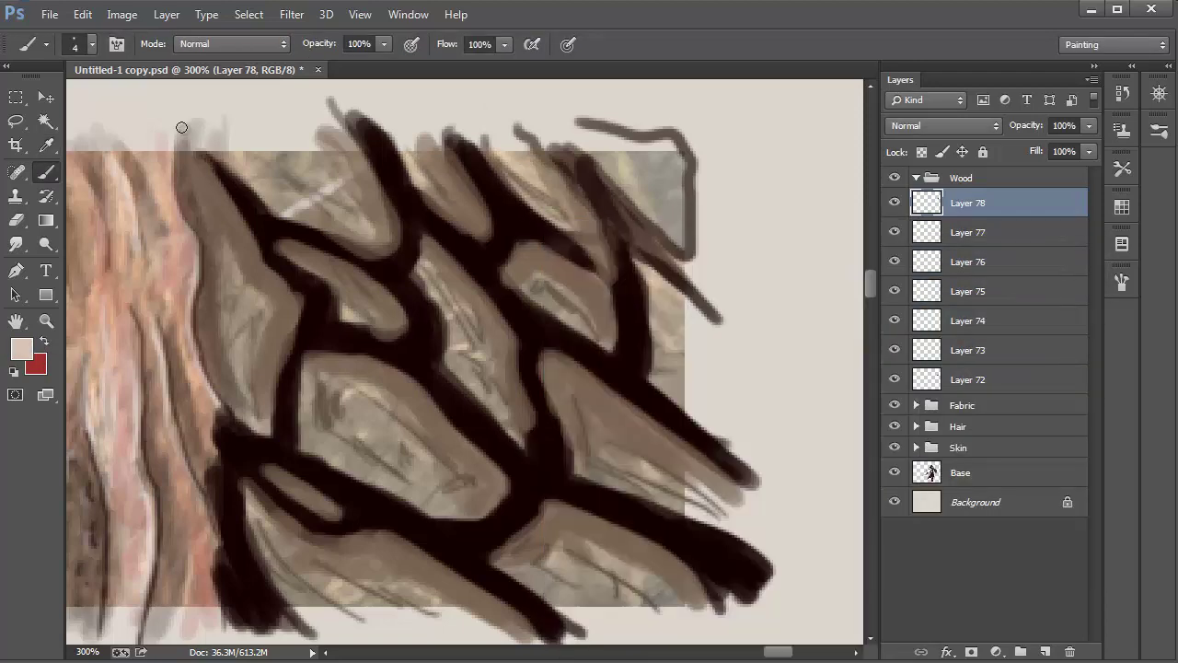
Step: Paint thin light beige highlights along the upper edges of the bark plates
drag(188, 142, 241, 219)
drag(203, 162, 296, 344)
mouse_move(309, 245)
mouse_down()
mouse_move(390, 294)
mouse_move(389, 332)
mouse_up()
drag(390, 249, 349, 129)
mouse_move(436, 136)
mouse_down()
mouse_move(483, 214)
mouse_move(483, 308)
mouse_up()
drag(497, 257, 387, 465)
drag(543, 359, 690, 449)
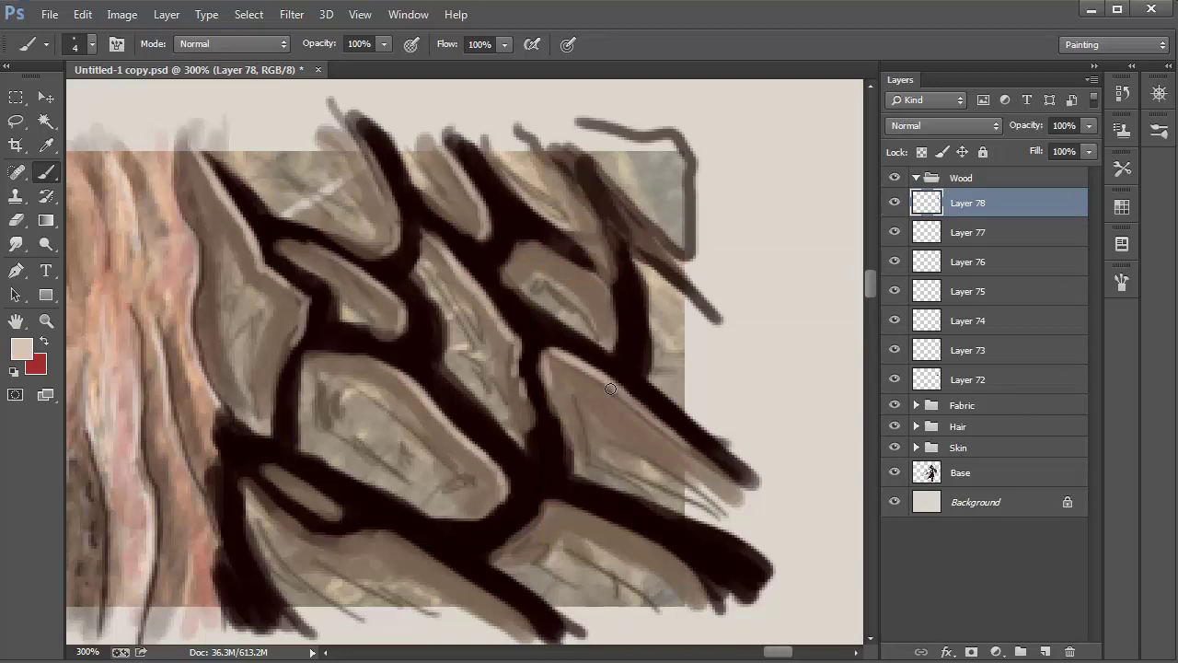
drag(515, 241, 596, 287)
mouse_move(478, 529)
mouse_down()
mouse_move(393, 539)
mouse_move(517, 616)
mouse_up()
drag(304, 515, 368, 532)
drag(258, 467, 339, 510)
drag(491, 543, 558, 502)
drag(547, 502, 643, 537)
drag(584, 331, 646, 285)
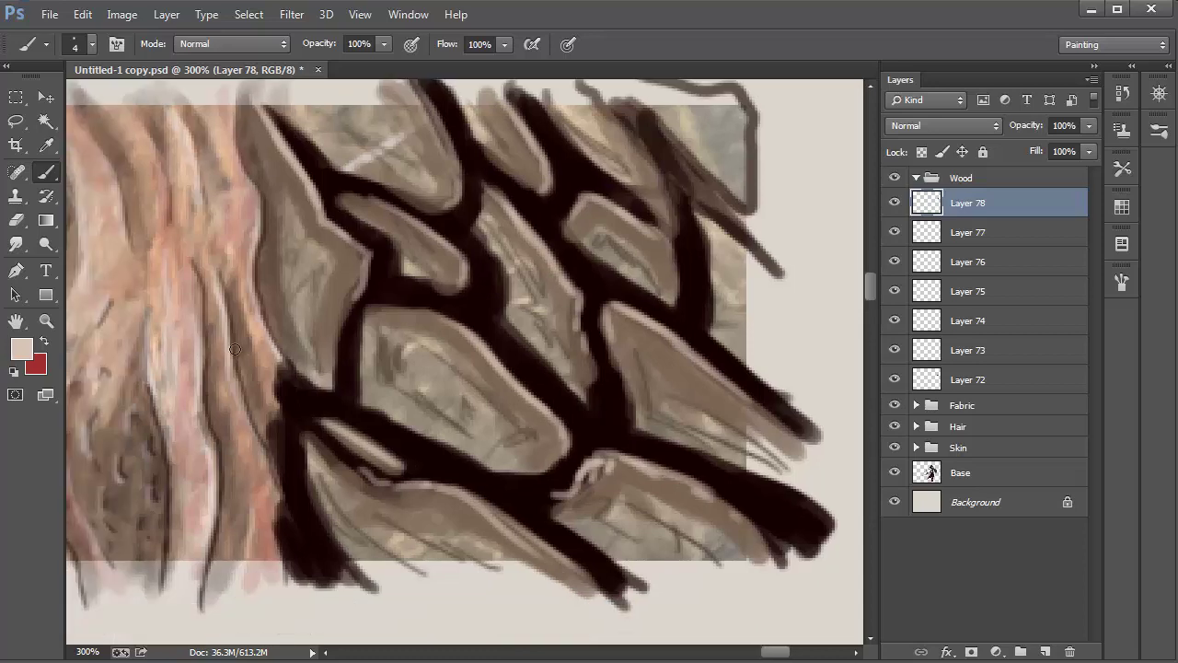
Step: Add a new layer above the bark strokes and set up a round 8 px brush in light beige
click(22, 348)
click(1059, 288)
click(1044, 650)
right_click(439, 235)
click(539, 281)
click(539, 189)
drag(448, 252, 445, 282)
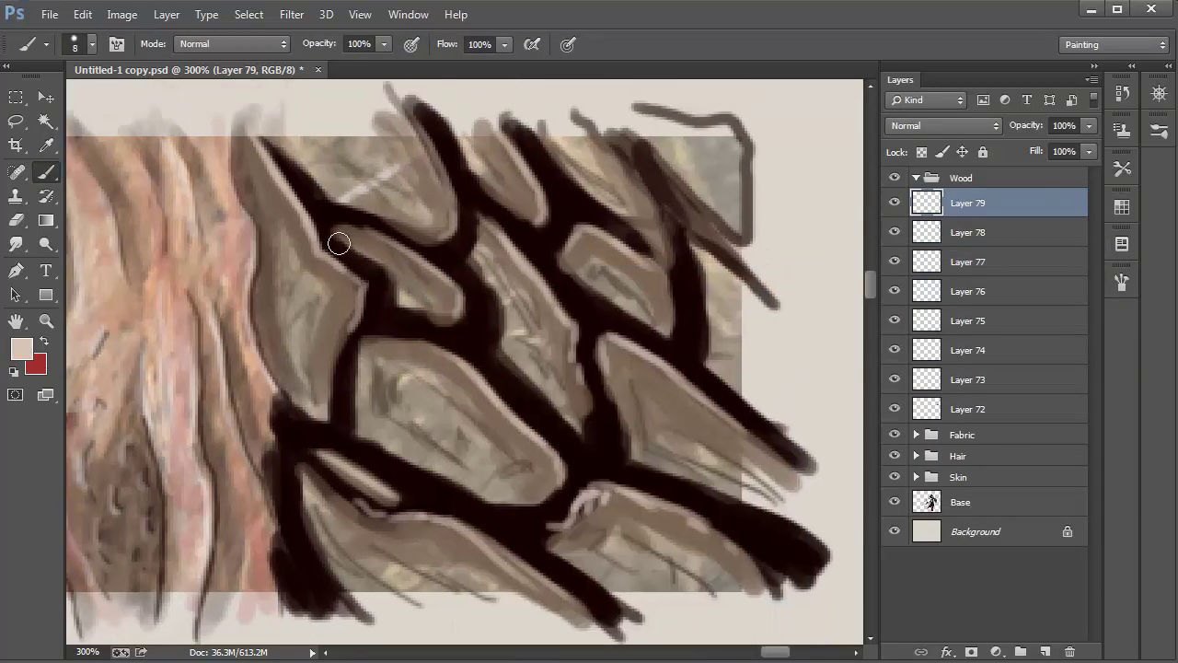
Step: Paint broad light beige rims around the edges of the bark plates on Layer 79
mouse_move(336, 240)
mouse_down()
mouse_move(383, 265)
mouse_move(340, 244)
mouse_move(381, 268)
mouse_move(398, 311)
mouse_move(442, 317)
mouse_up()
mouse_move(350, 372)
mouse_down()
mouse_move(344, 432)
mouse_move(480, 510)
mouse_move(523, 522)
mouse_move(567, 494)
mouse_move(453, 489)
mouse_up()
mouse_move(364, 490)
mouse_down()
mouse_move(313, 463)
mouse_move(335, 594)
mouse_up()
drag(536, 545, 624, 614)
mouse_move(606, 346)
mouse_down()
mouse_move(752, 504)
mouse_move(802, 525)
mouse_up()
drag(475, 269, 575, 426)
drag(570, 224, 659, 337)
drag(532, 146, 632, 238)
drag(442, 124, 524, 223)
drag(269, 152, 442, 267)
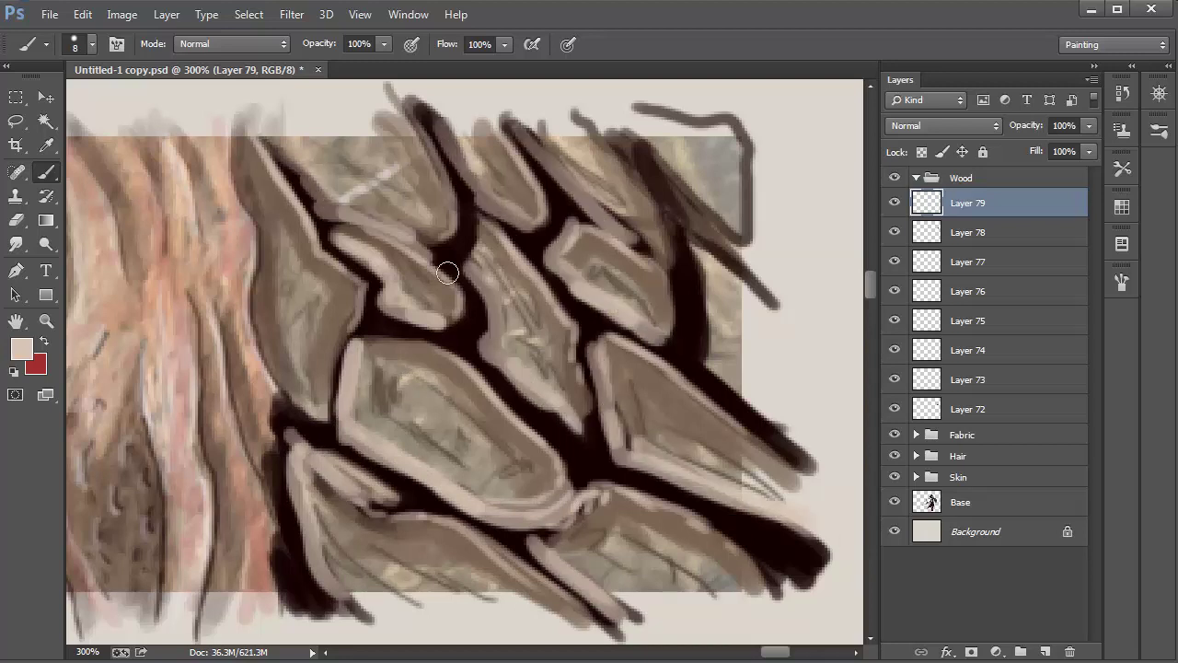
drag(341, 250, 425, 325)
Step: Lower the opacity of the light rim layer to 23% and save the document
mouse_move(1089, 126)
mouse_down()
mouse_move(1048, 146)
mouse_move(1014, 145)
mouse_up()
click(898, 202)
click(897, 202)
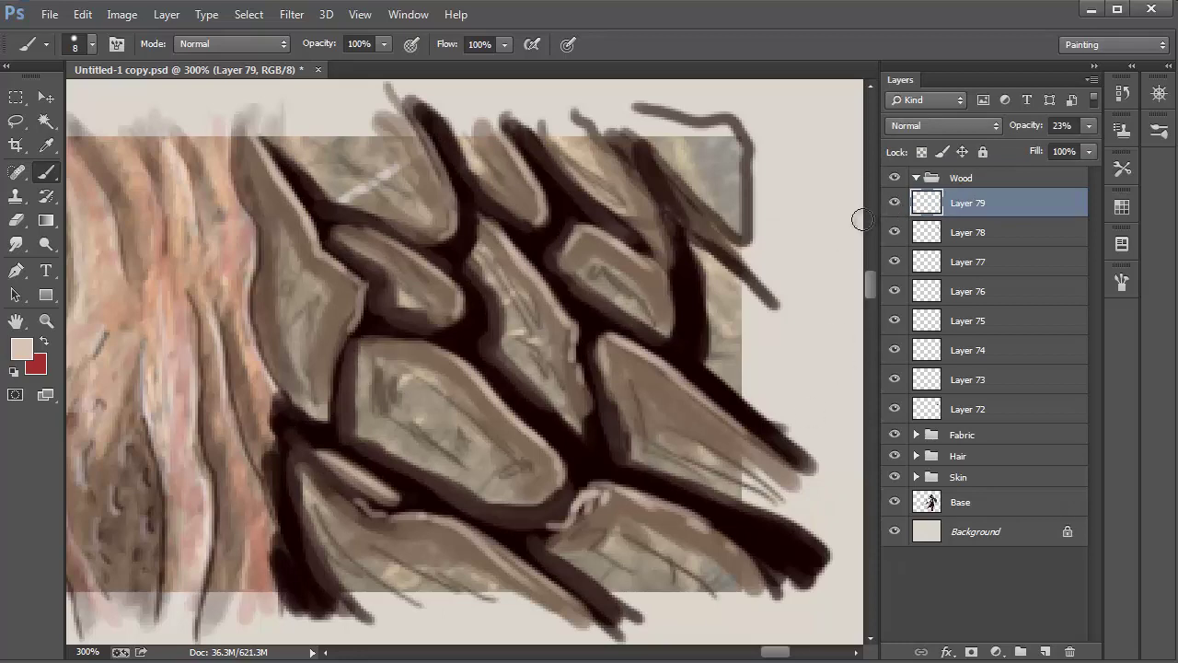
key(ctrl+s)
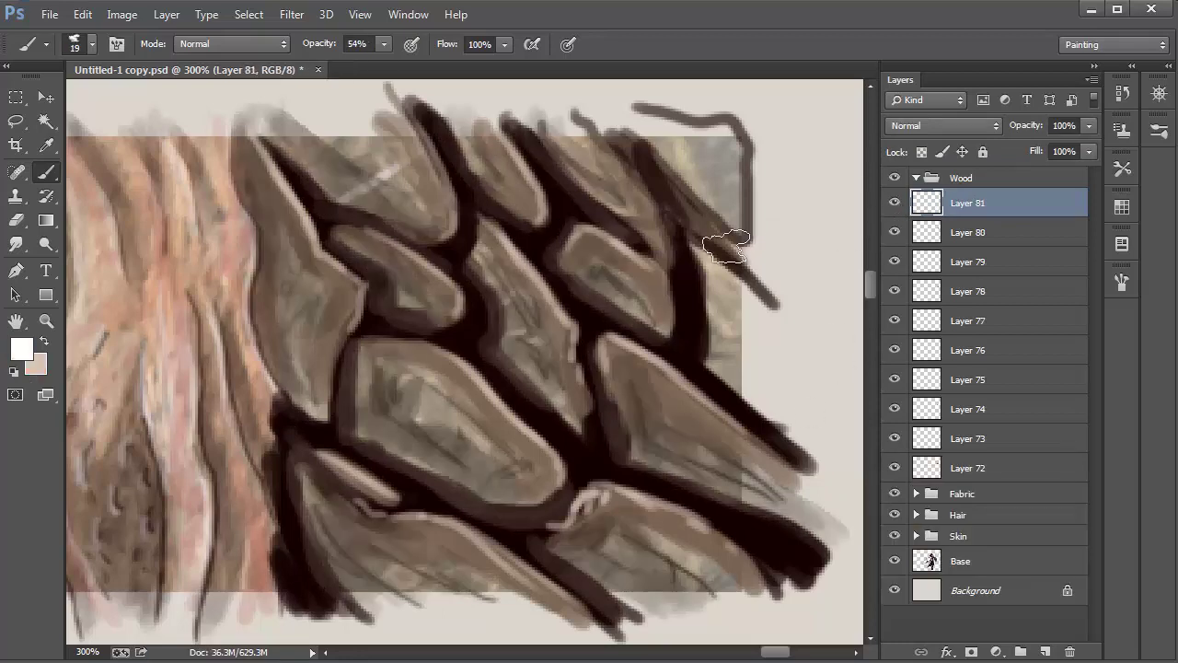
Step: Switch to a hard round brush at 2 px with 100% opacity
right_click(722, 238)
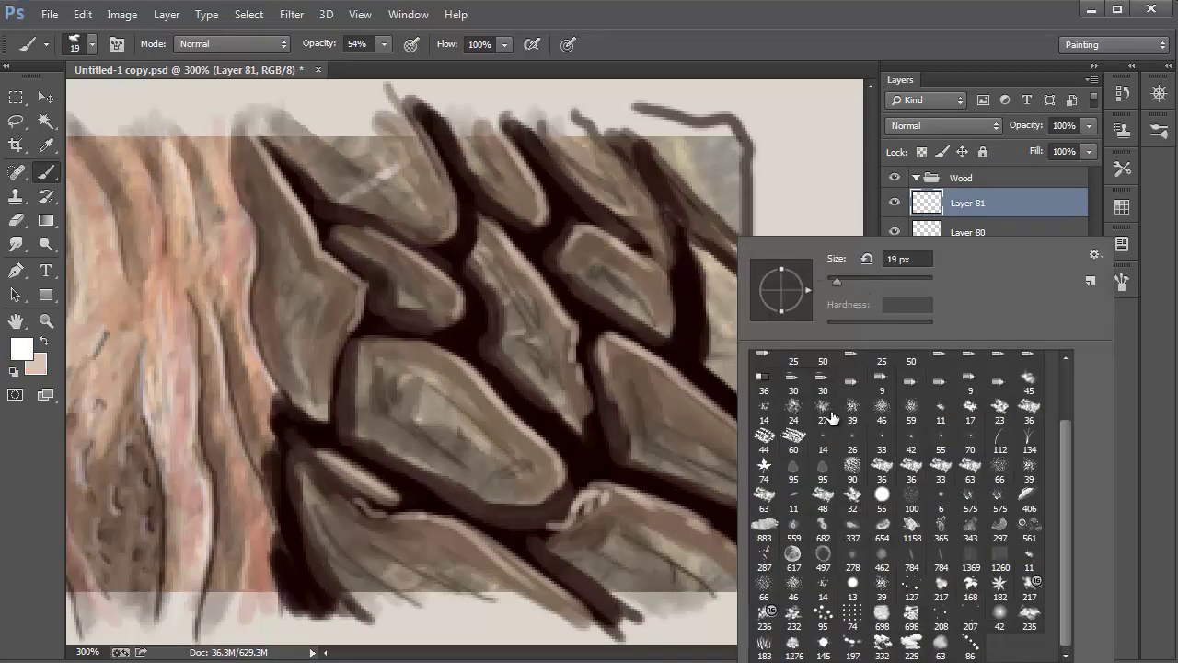
scroll(989, 361, up, 3)
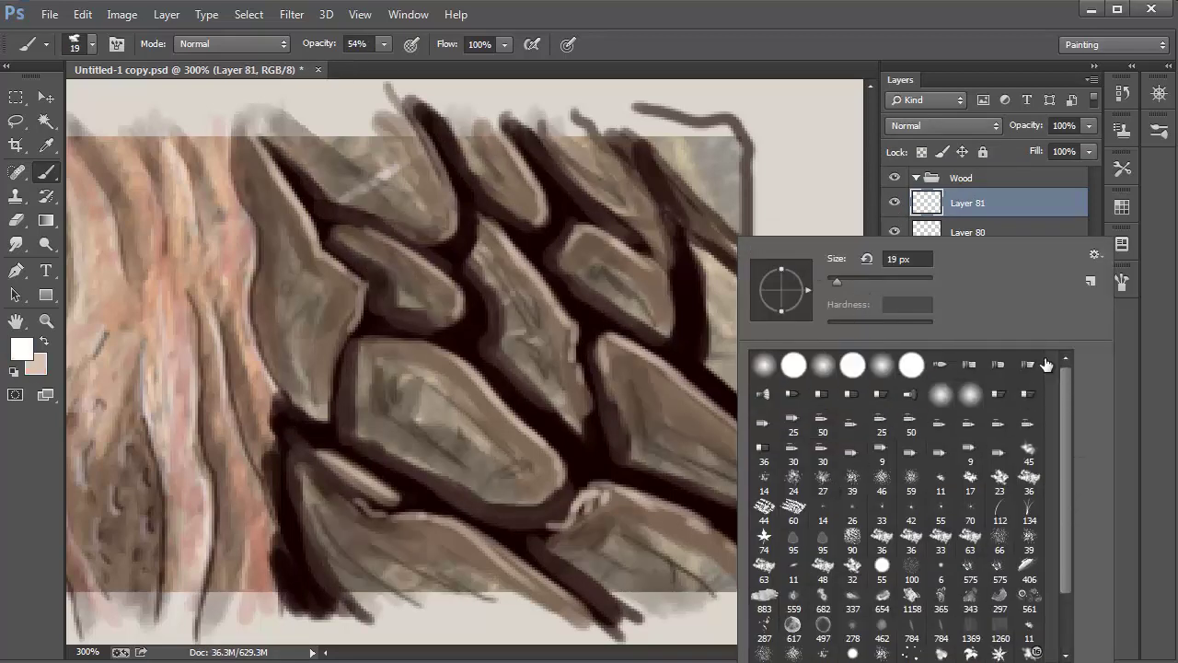
click(793, 366)
drag(833, 280, 827, 278)
key(Return)
key(0)
Step: Paint thin white highlights along the edges and ridges of the bark plates on Layer 81
mouse_move(260, 138)
mouse_down()
mouse_move(292, 199)
mouse_move(295, 280)
mouse_move(323, 401)
mouse_up()
mouse_move(341, 230)
mouse_down()
mouse_move(460, 302)
mouse_move(445, 314)
mouse_up()
drag(388, 270, 420, 305)
drag(350, 201, 449, 235)
drag(404, 109, 453, 229)
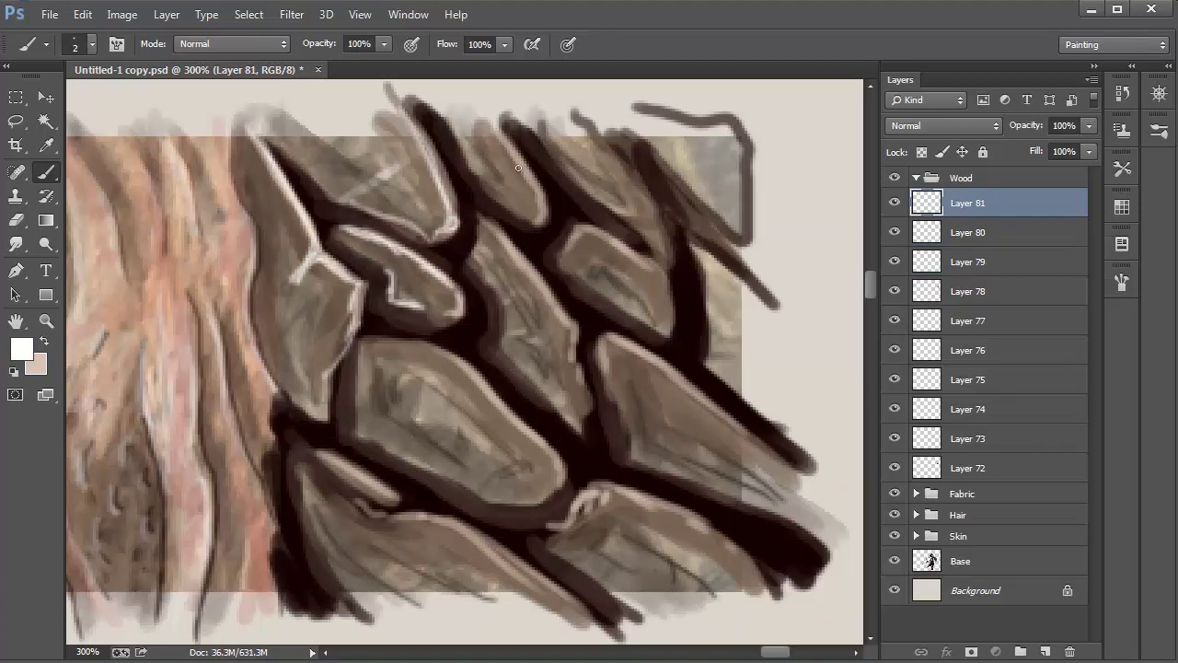
drag(481, 127, 534, 218)
mouse_move(527, 217)
mouse_down()
mouse_move(497, 204)
mouse_move(580, 386)
mouse_up()
drag(561, 253, 664, 326)
mouse_move(430, 354)
mouse_down()
mouse_move(489, 392)
mouse_move(451, 459)
mouse_up()
drag(500, 414, 557, 460)
drag(323, 454, 478, 559)
drag(568, 529, 753, 554)
key(ctrl+minus)
key(ctrl+minus)
key(ctrl+minus)
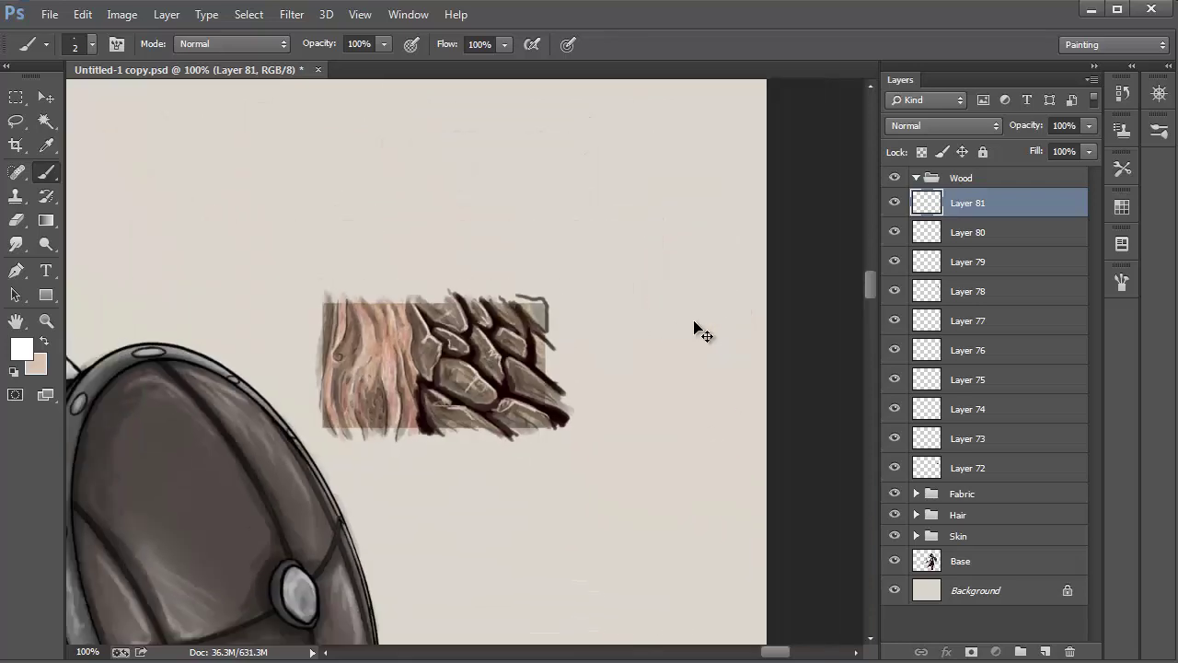
click(46, 97)
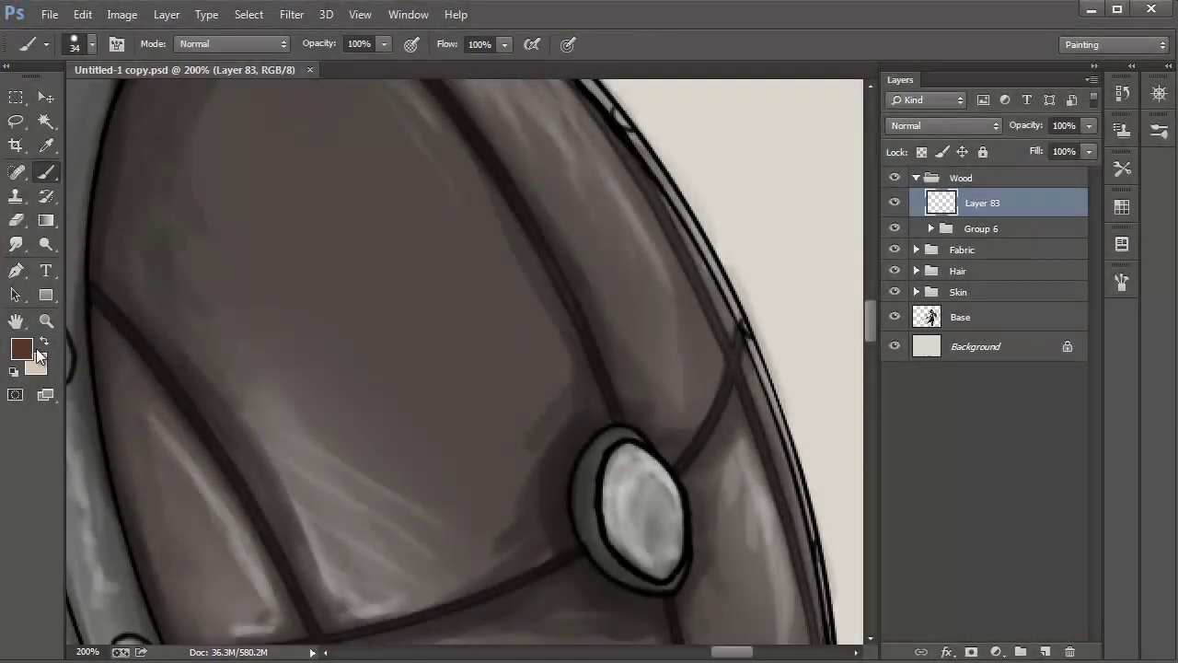
Step: Set the foreground colour to near black and the brush to 3 px, and undo a trial stroke on the shield
click(25, 350)
click(659, 505)
click(1046, 277)
right_click(389, 236)
text(34)
drag(334, 286, 474, 517)
key(ctrl+z)
Step: Draw thin dark outlines of irregular bark plates across the shield's panels on Layer 83
mouse_move(226, 269)
mouse_down()
mouse_move(353, 240)
mouse_move(350, 145)
mouse_up()
drag(219, 197, 232, 199)
drag(242, 240, 328, 337)
drag(236, 267, 263, 409)
drag(344, 353, 387, 426)
drag(387, 427, 346, 356)
drag(299, 397, 269, 419)
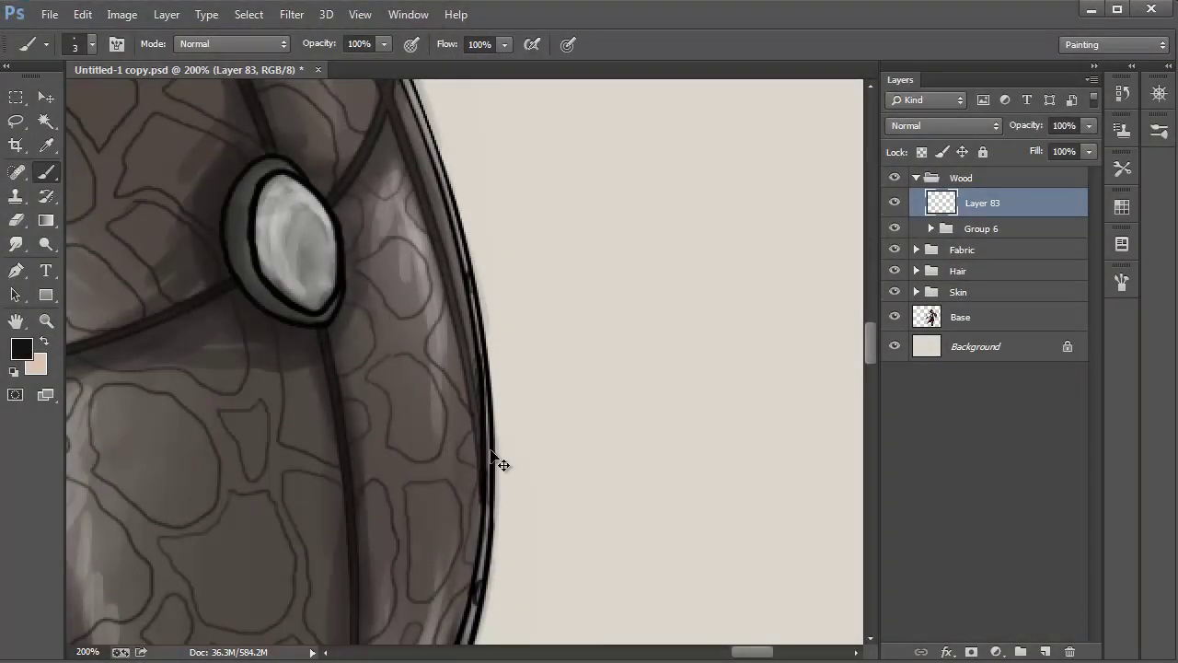
Step: Load the bark crack outlines of Layer 83 as a selection, hide that layer and add a new layer above it
scroll(491, 464, down, 2)
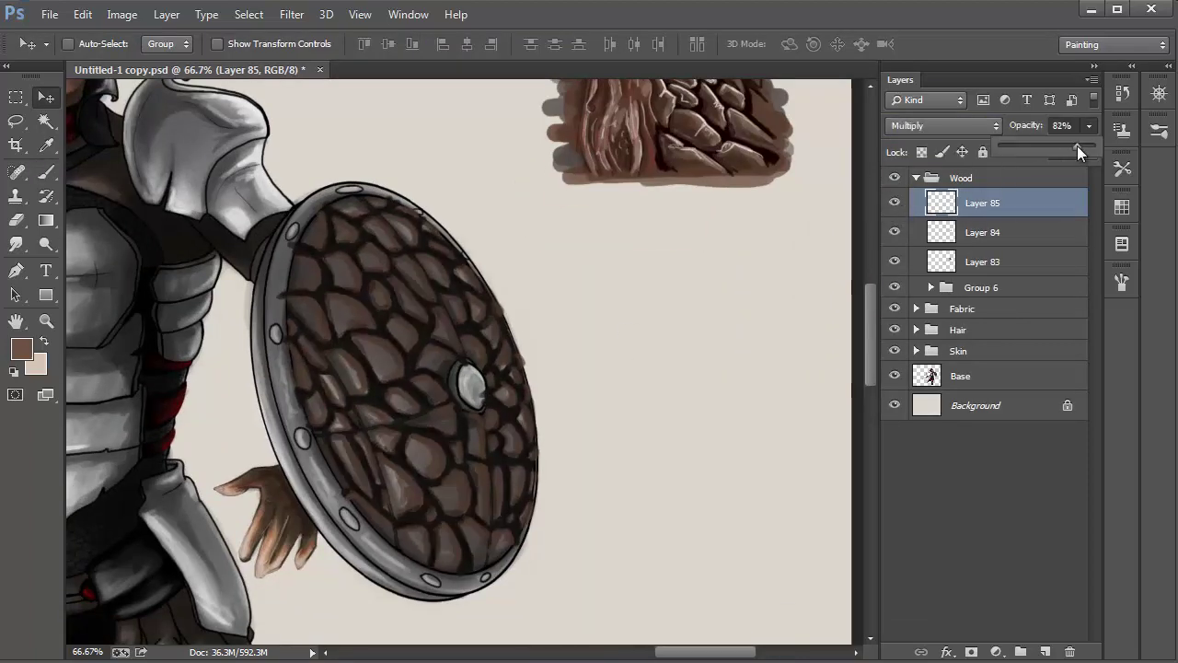
click(936, 265)
click(893, 263)
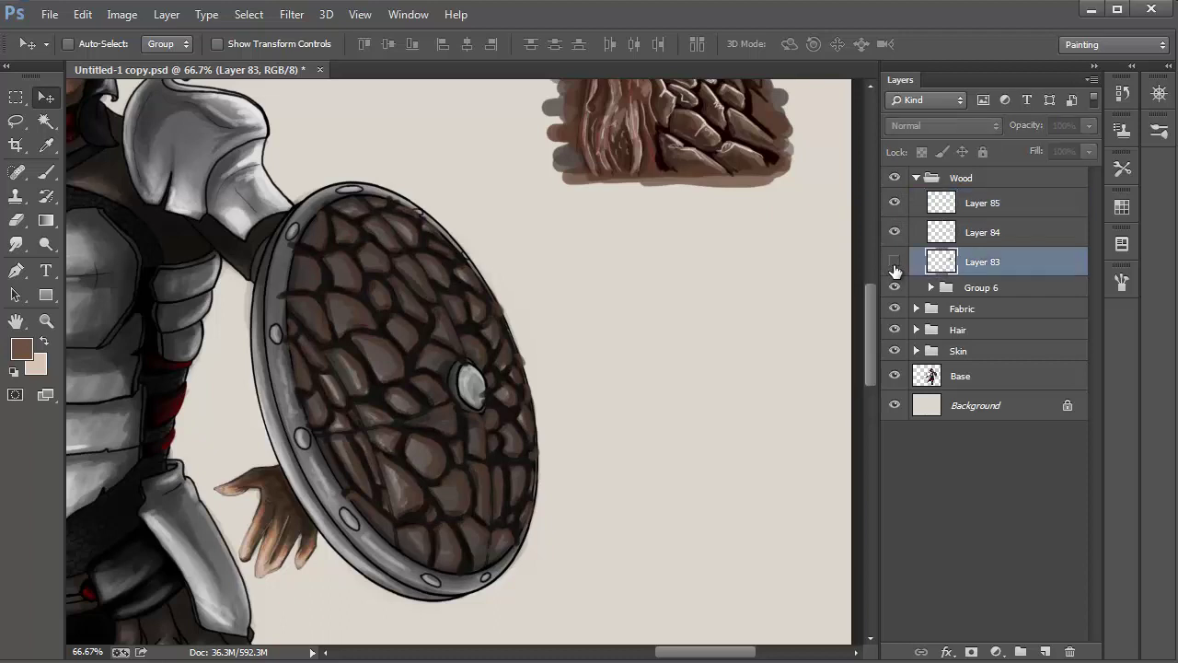
ctrl+click(943, 265)
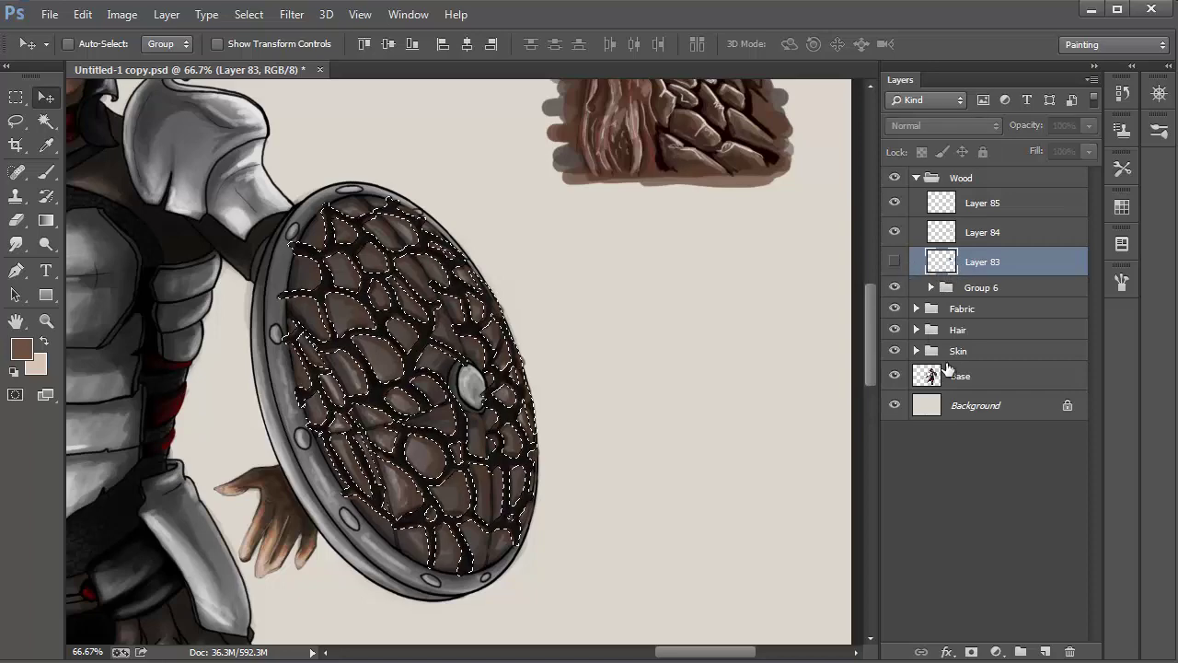
click(894, 261)
click(1044, 652)
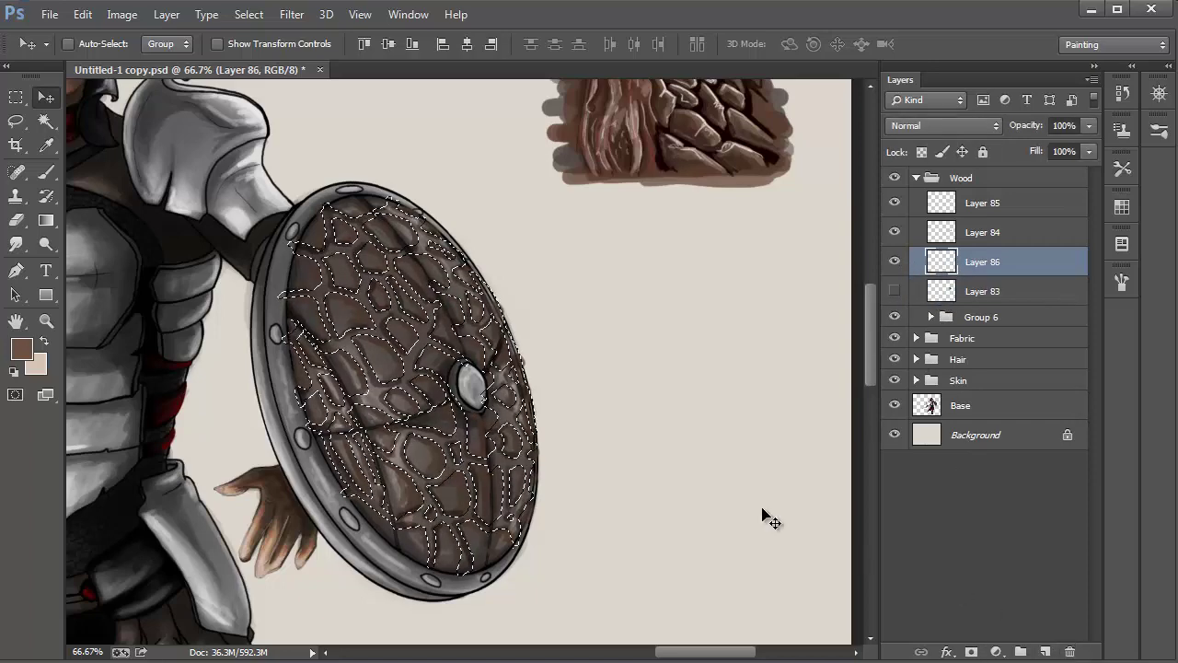
Step: Set the foreground colour to dark brown #291c16, fill the crack selection on Layer 86 with it and deselect
key(i)
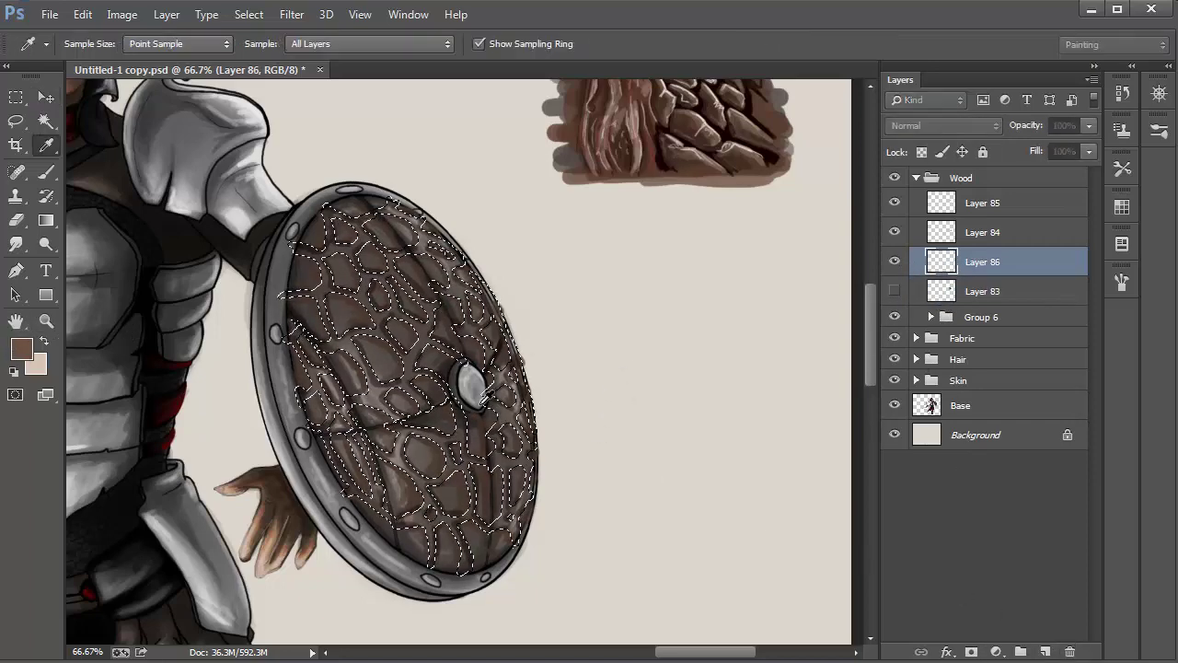
click(21, 348)
click(723, 485)
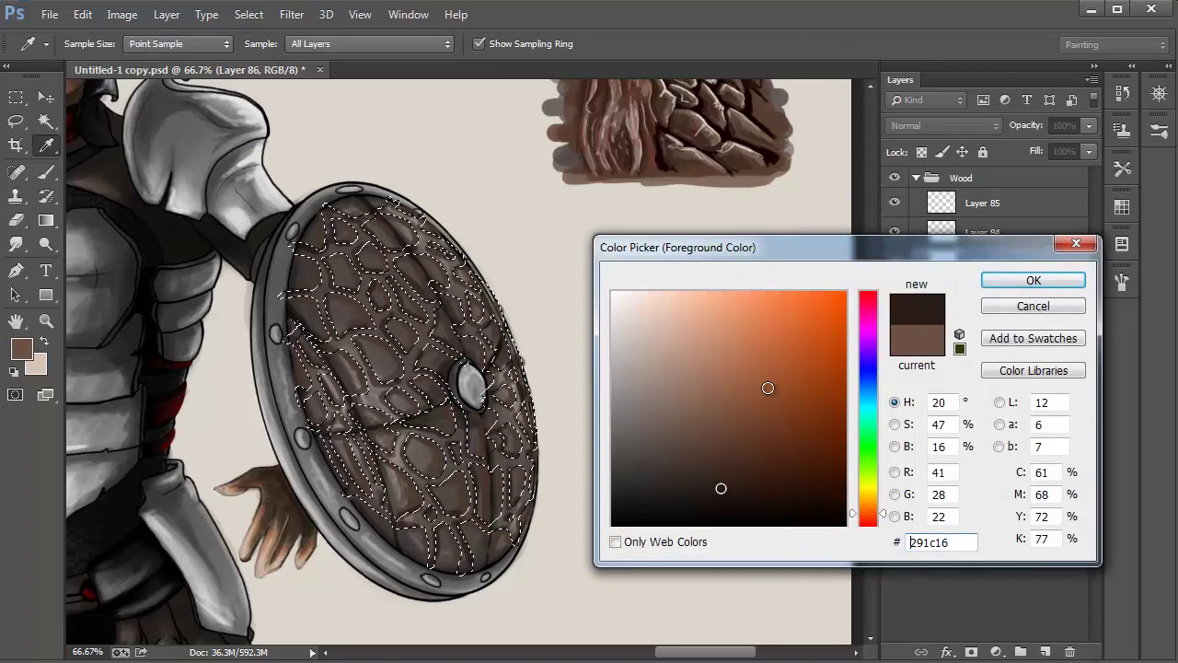
key(Return)
key(v)
key(alt+BackSpace)
key(ctrl+d)
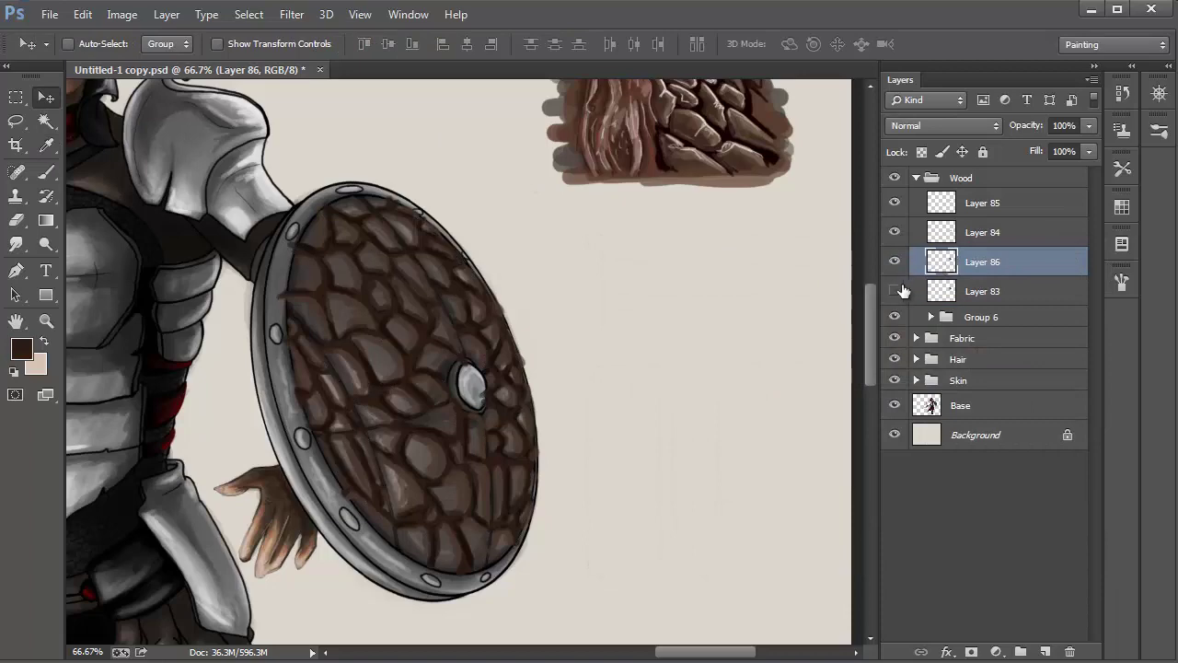
Step: Set the foreground colour to a lighter reddish brown and paint the edges of the bark plates on Layer 87
click(21, 347)
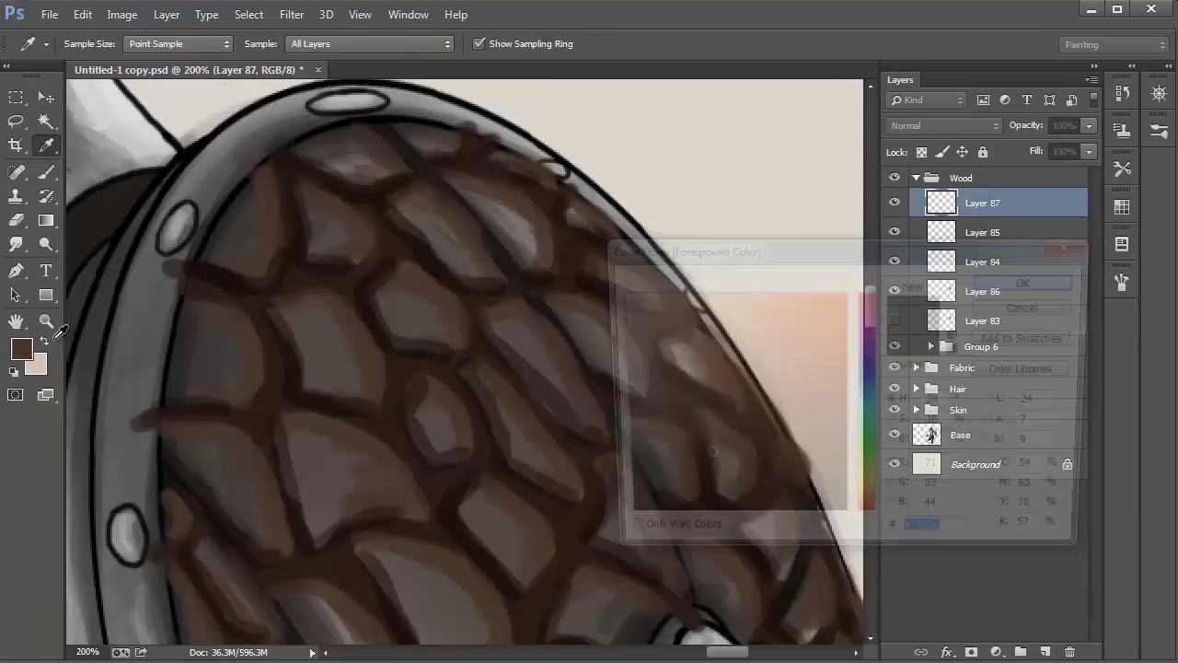
click(705, 381)
key(Return)
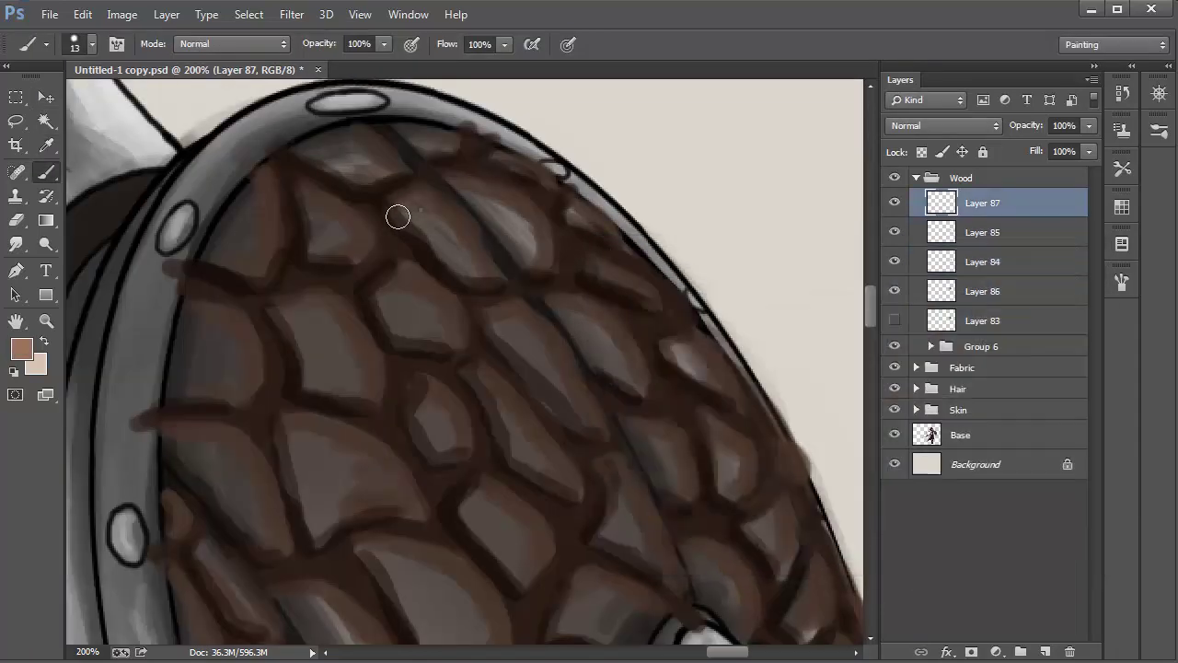
Step: Switch to a ragged textured brush at 27 px with 68% opacity
right_click(419, 208)
scroll(751, 451, down, 3)
click(621, 612)
drag(520, 251, 514, 252)
click(981, 218)
click(384, 44)
drag(381, 64, 357, 65)
Step: Paint reddish-brown colour over the faces of the shield's bark plates on Layer 88
click(255, 200)
drag(260, 170, 272, 239)
mouse_move(278, 194)
mouse_down()
mouse_move(276, 250)
mouse_move(243, 269)
mouse_move(225, 394)
mouse_up()
mouse_move(276, 302)
mouse_down()
mouse_move(334, 305)
mouse_move(368, 383)
mouse_up()
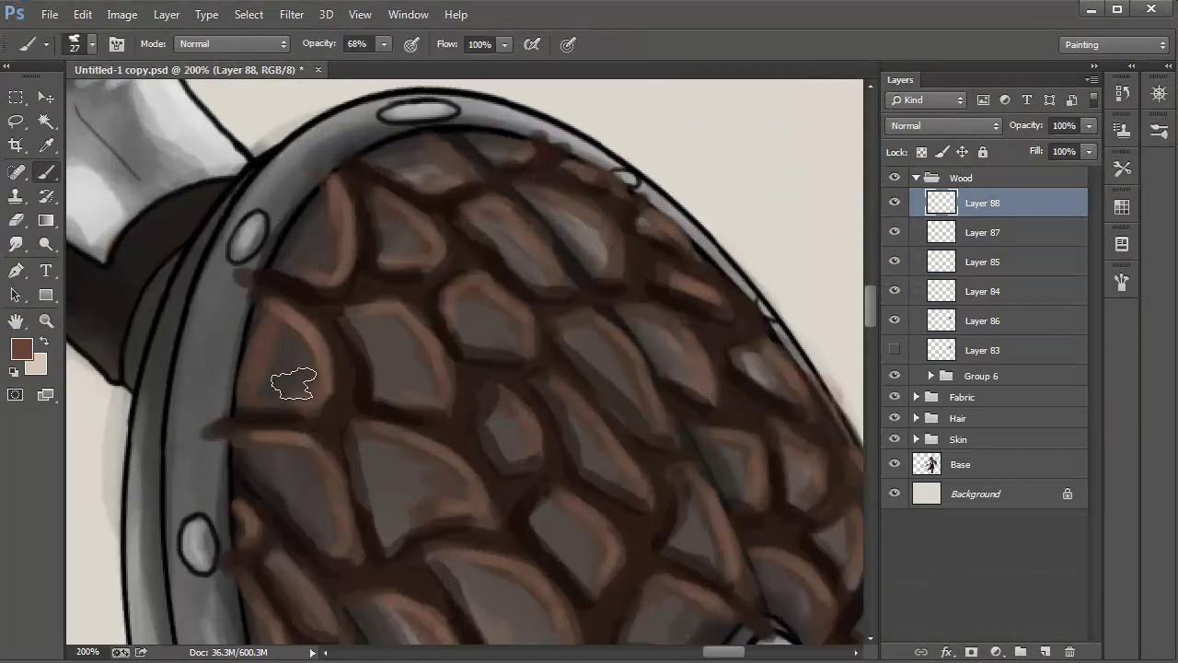
drag(414, 227, 402, 241)
drag(435, 175, 405, 152)
drag(497, 221, 542, 276)
drag(479, 303, 517, 350)
drag(377, 336, 405, 359)
drag(391, 456, 438, 506)
drag(267, 461, 331, 529)
drag(515, 429, 612, 469)
scroll(624, 386, down, 5)
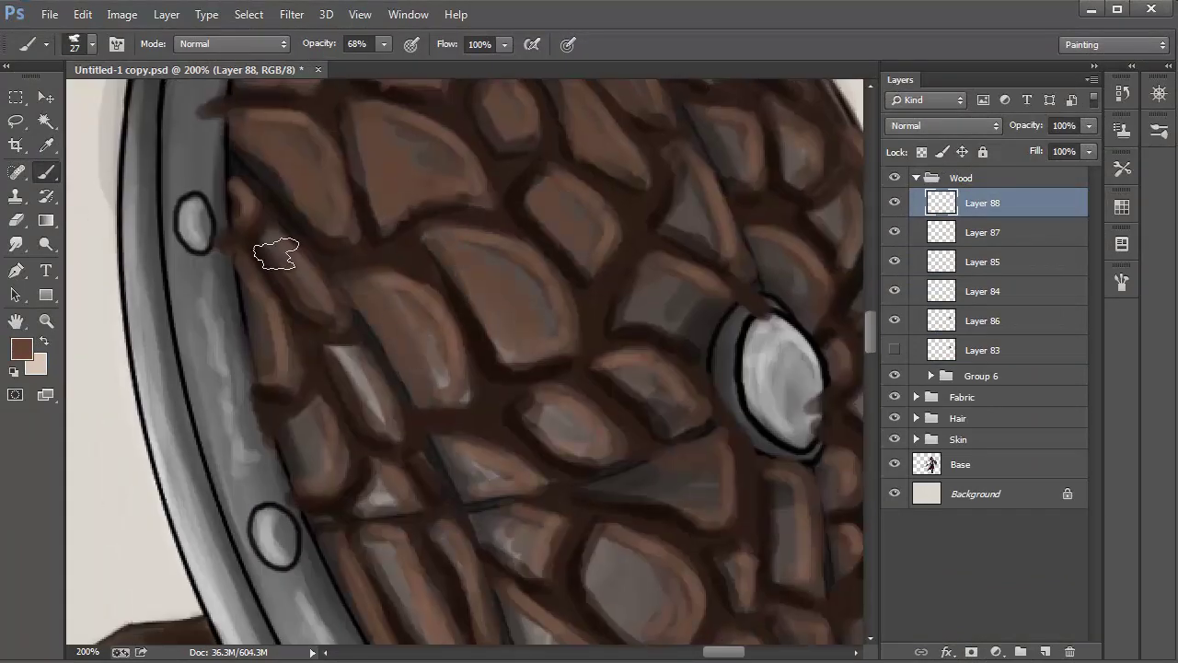
scroll(638, 303, down, 4)
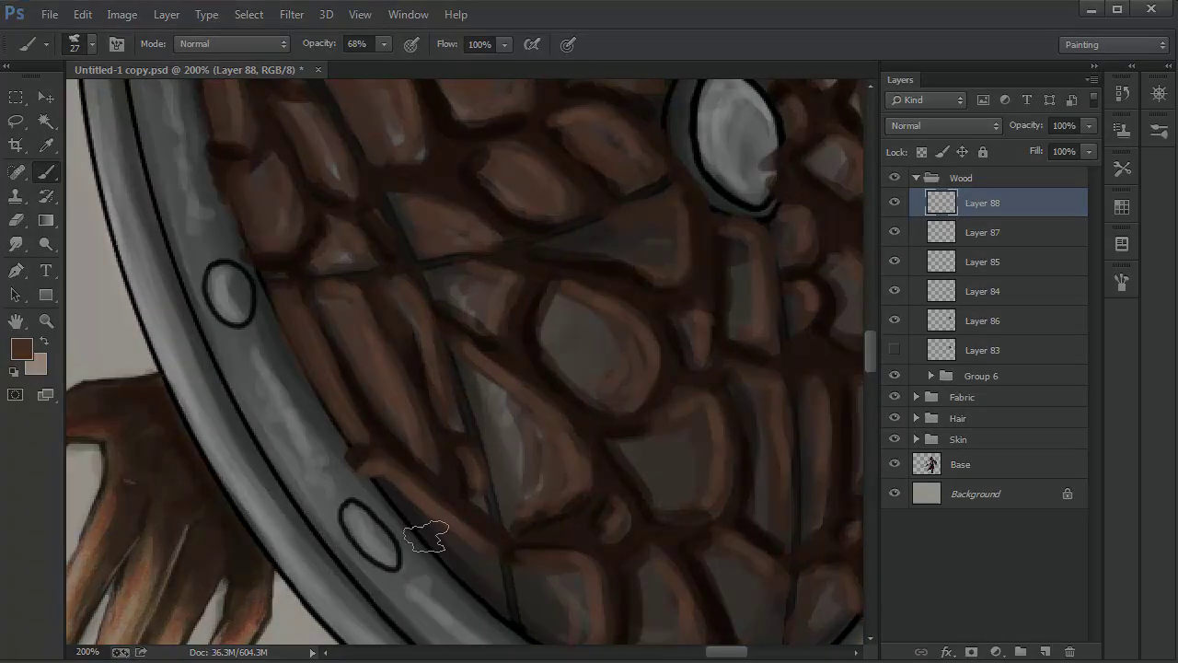
Step: Set the brush opacity to 91% and draw thin beige highlights and cracks on the shield's uppermost bark plates on Layer 89
key(ctrl+space)
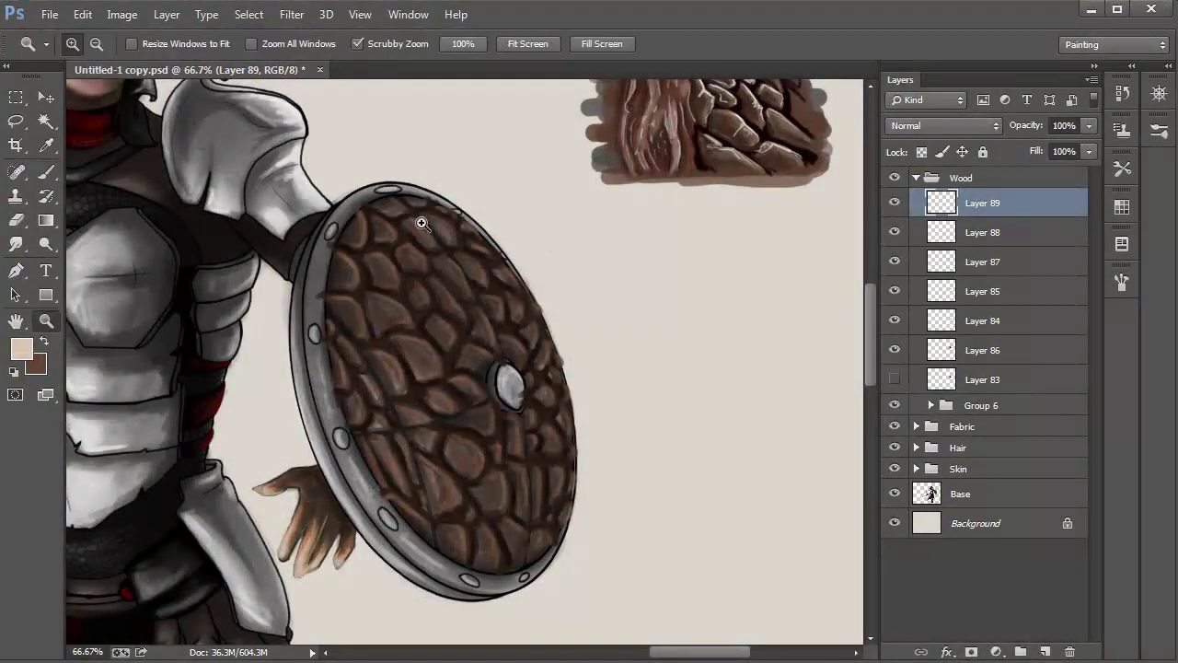
drag(382, 205, 460, 204)
click(384, 44)
click(405, 67)
click(340, 179)
mouse_move(292, 244)
mouse_down()
mouse_move(309, 340)
mouse_move(195, 373)
mouse_up()
mouse_move(327, 248)
mouse_down()
mouse_move(419, 304)
mouse_move(354, 362)
mouse_up()
drag(429, 169, 466, 254)
drag(521, 221, 523, 168)
mouse_move(480, 267)
mouse_down()
mouse_move(593, 340)
mouse_move(480, 306)
mouse_up()
drag(563, 251, 706, 389)
drag(602, 205, 701, 250)
drag(734, 301, 822, 357)
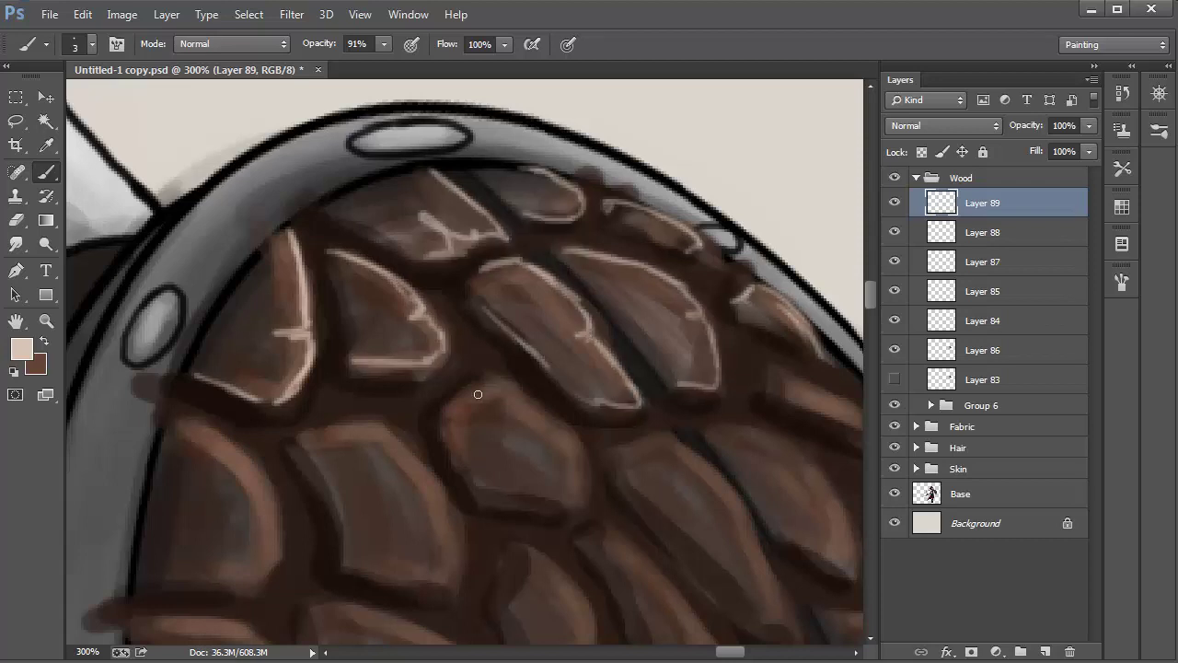
Step: Continue the thin beige edge highlights and small cracks over the remaining bark plates of the shield on Layer 89
mouse_move(447, 440)
mouse_down()
mouse_move(564, 432)
mouse_move(514, 496)
mouse_up()
mouse_move(282, 419)
mouse_down()
mouse_move(334, 218)
mouse_move(371, 201)
mouse_up()
mouse_move(385, 222)
mouse_down()
mouse_move(537, 281)
mouse_move(438, 346)
mouse_up()
drag(284, 216, 254, 346)
drag(296, 319, 306, 181)
mouse_move(309, 273)
mouse_down()
mouse_move(409, 434)
mouse_move(269, 348)
mouse_up()
drag(423, 287, 501, 402)
drag(460, 256, 608, 359)
drag(514, 398, 561, 339)
drag(627, 210, 642, 306)
drag(485, 410, 451, 168)
mouse_move(386, 268)
mouse_down()
mouse_move(491, 447)
mouse_move(440, 357)
mouse_up()
mouse_move(224, 197)
mouse_down()
mouse_move(224, 142)
mouse_move(210, 128)
mouse_up()
drag(244, 217, 352, 325)
drag(210, 237, 253, 434)
mouse_move(278, 487)
mouse_down()
mouse_move(325, 457)
mouse_move(322, 587)
mouse_up()
drag(396, 475, 273, 334)
drag(254, 237, 319, 378)
mouse_move(295, 412)
mouse_down()
mouse_move(260, 476)
mouse_move(354, 488)
mouse_up()
mouse_move(389, 370)
mouse_down()
mouse_move(539, 429)
mouse_move(449, 446)
mouse_up()
drag(504, 340, 599, 320)
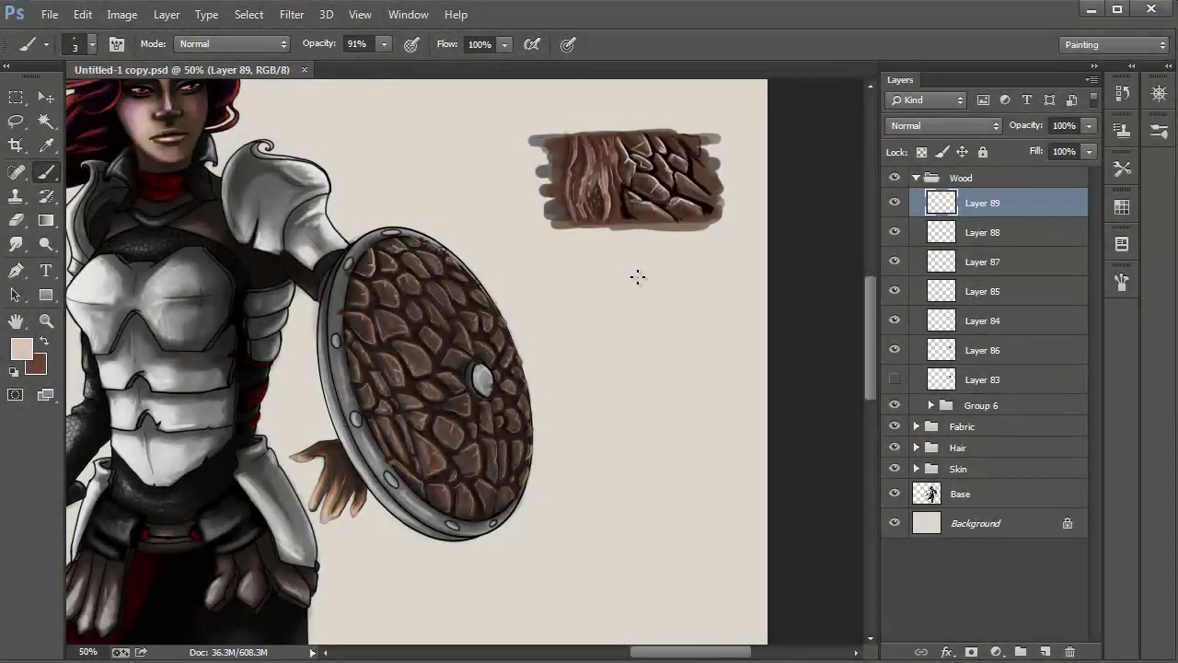
Step: Lasso a freehand selection around the shield, fill it with the brown background colour on Layer 90 and deselect
click(576, 358)
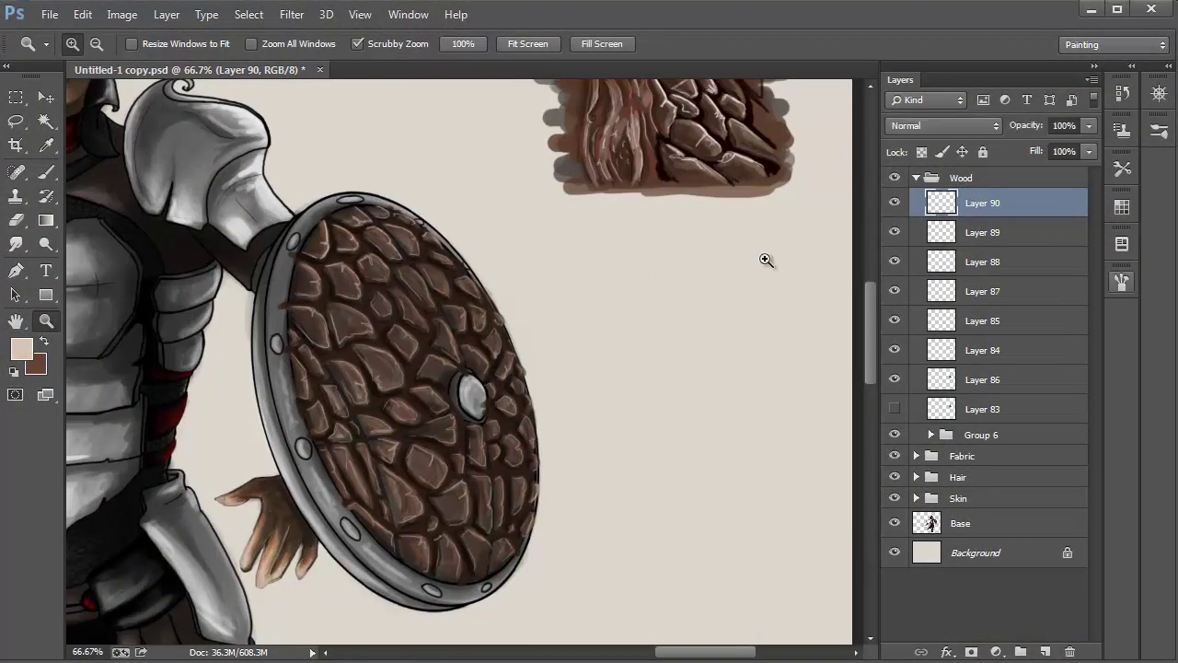
key(l)
mouse_move(349, 196)
mouse_down()
mouse_move(268, 395)
mouse_move(473, 242)
mouse_move(464, 230)
mouse_up()
key(ctrl+BackSpace)
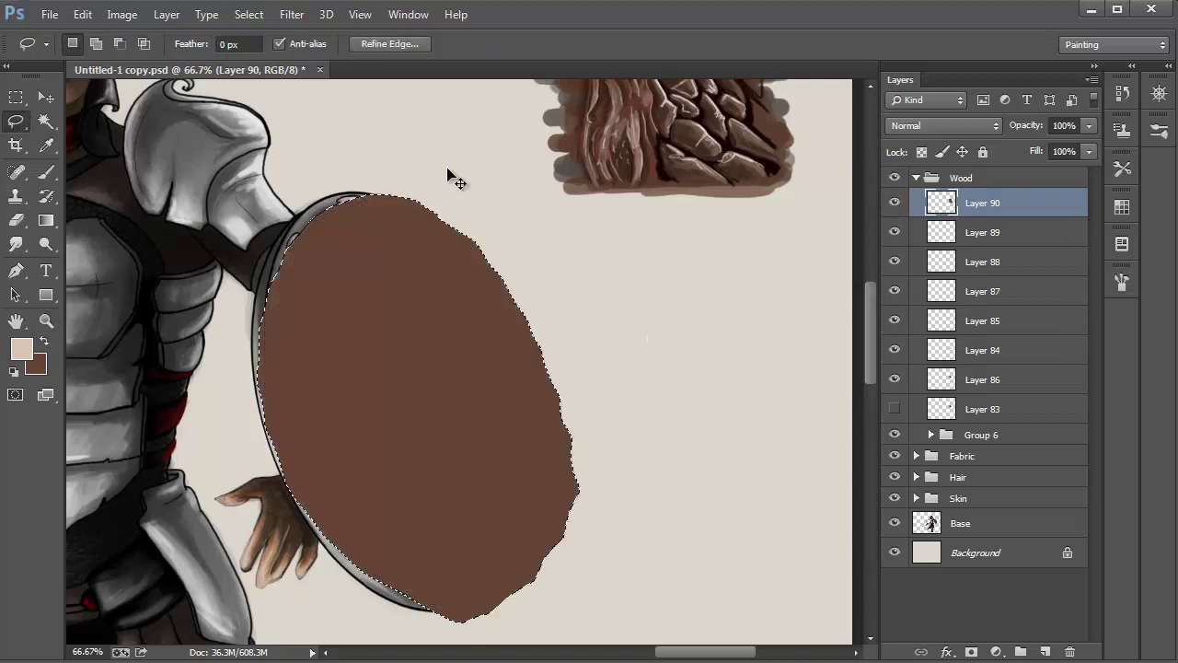
key(ctrl+d)
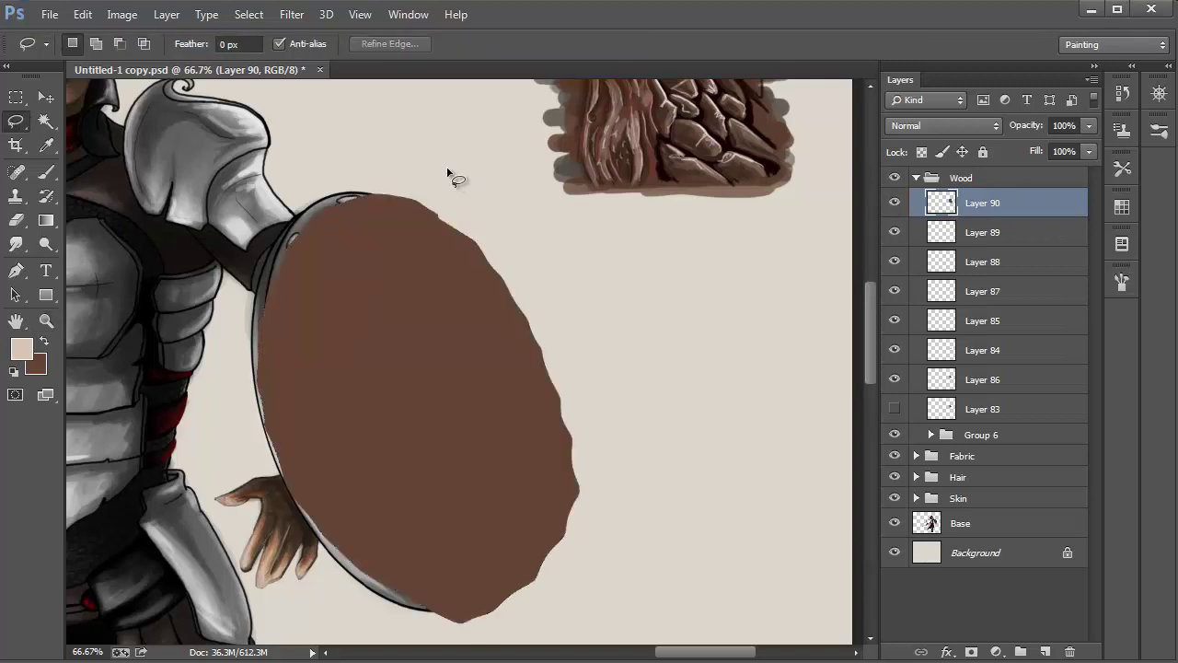
Step: Apply a Filter Gallery effect to Layer 90 that turns the brown fill into a beige grainy texture
click(38, 89)
click(287, 16)
click(433, 84)
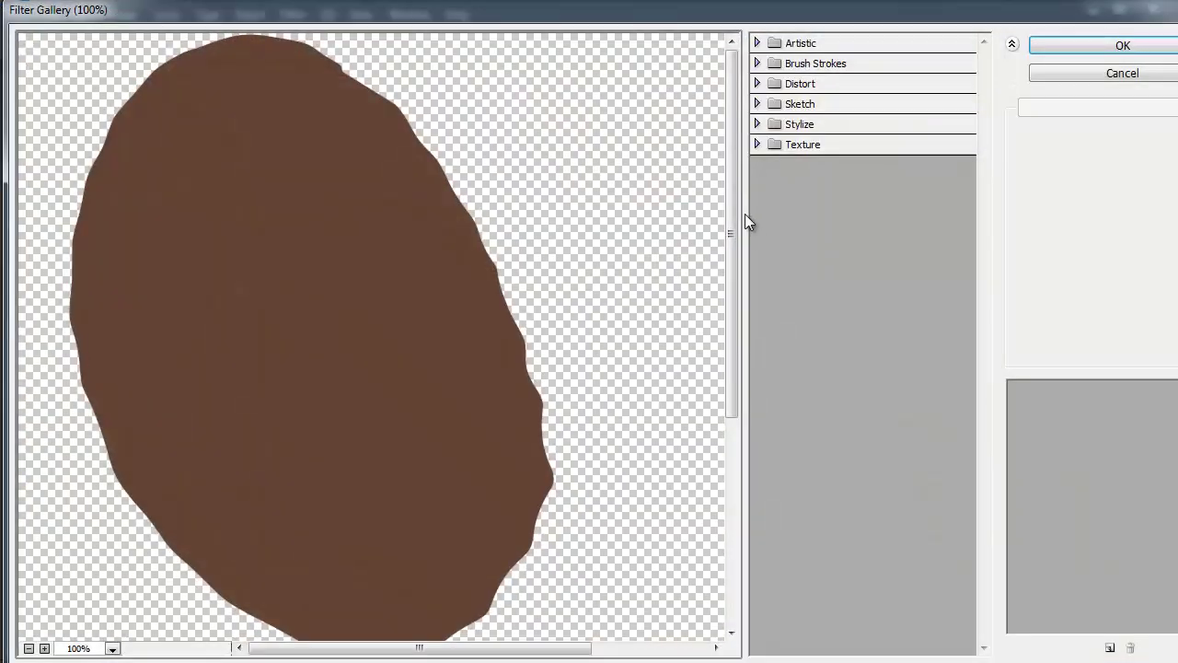
key(Return)
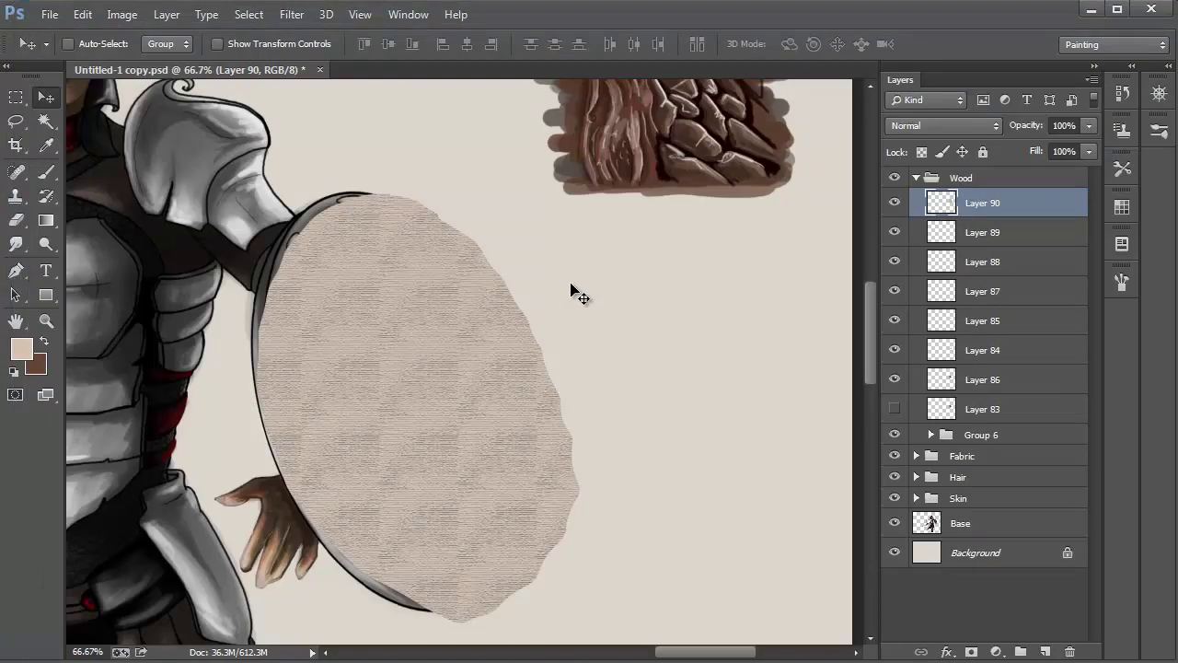
Step: Set Layer 90's blend mode to Overlay and its opacity to 47%
click(944, 125)
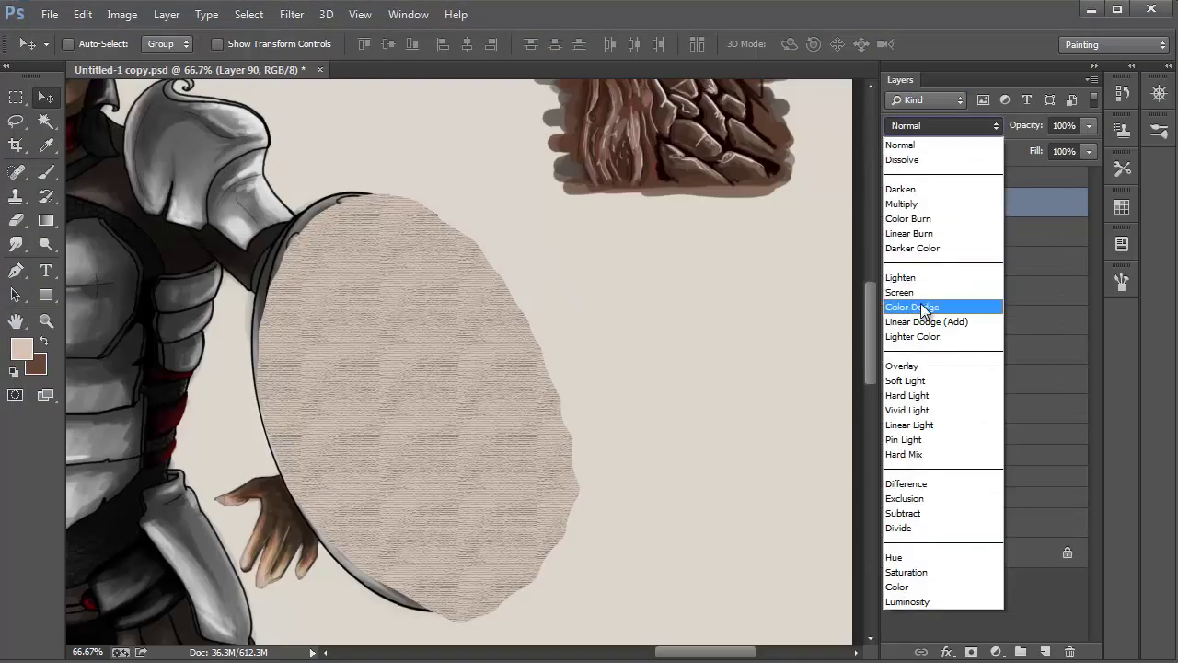
click(920, 377)
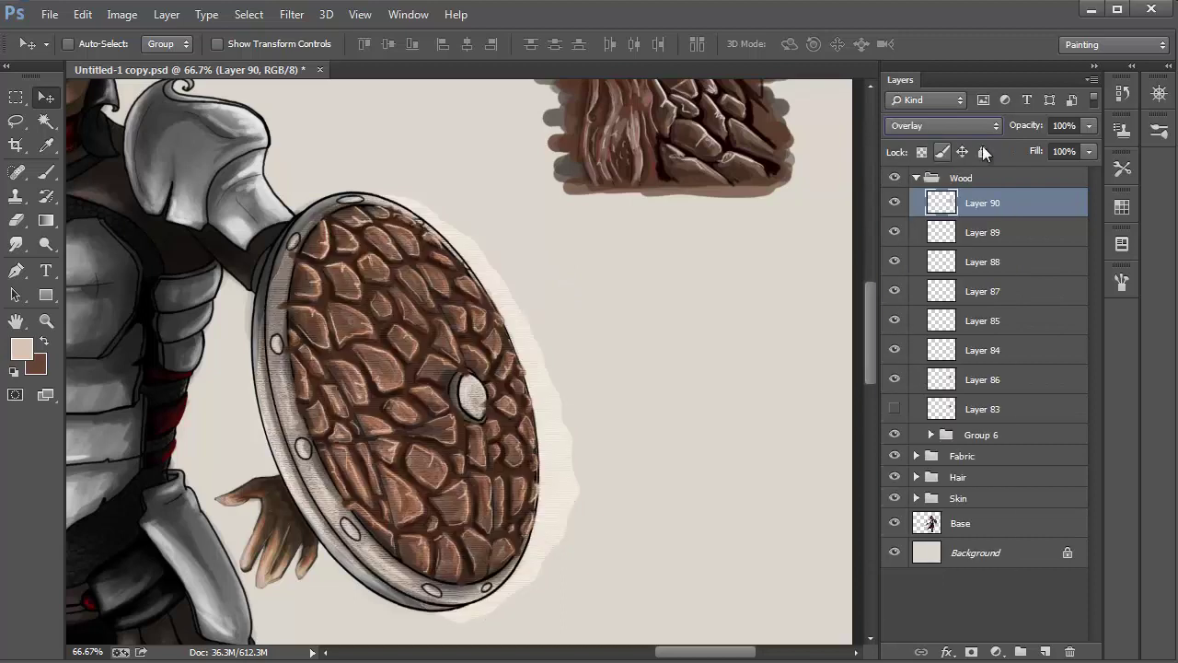
click(1090, 127)
drag(1046, 144, 1039, 144)
click(957, 206)
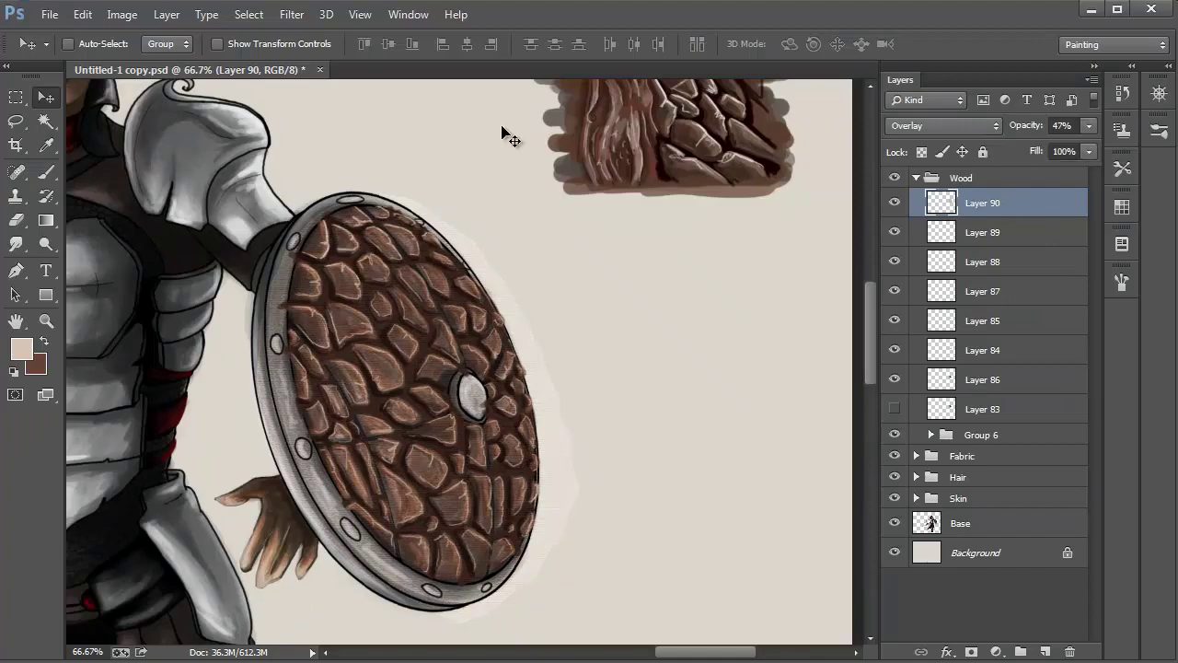
Step: Erase the Layer 90 texture along the shield's dark seams in Normal mode at 83% eraser opacity, and return the layer to Overlay
key(e)
click(949, 125)
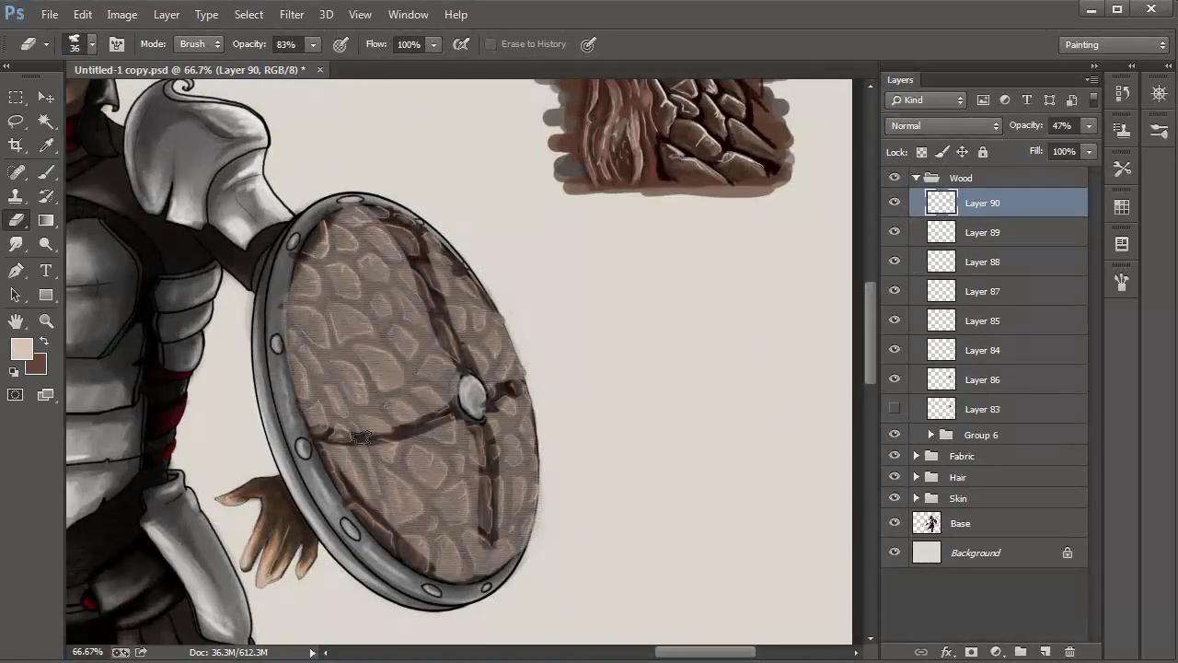
drag(362, 437, 394, 537)
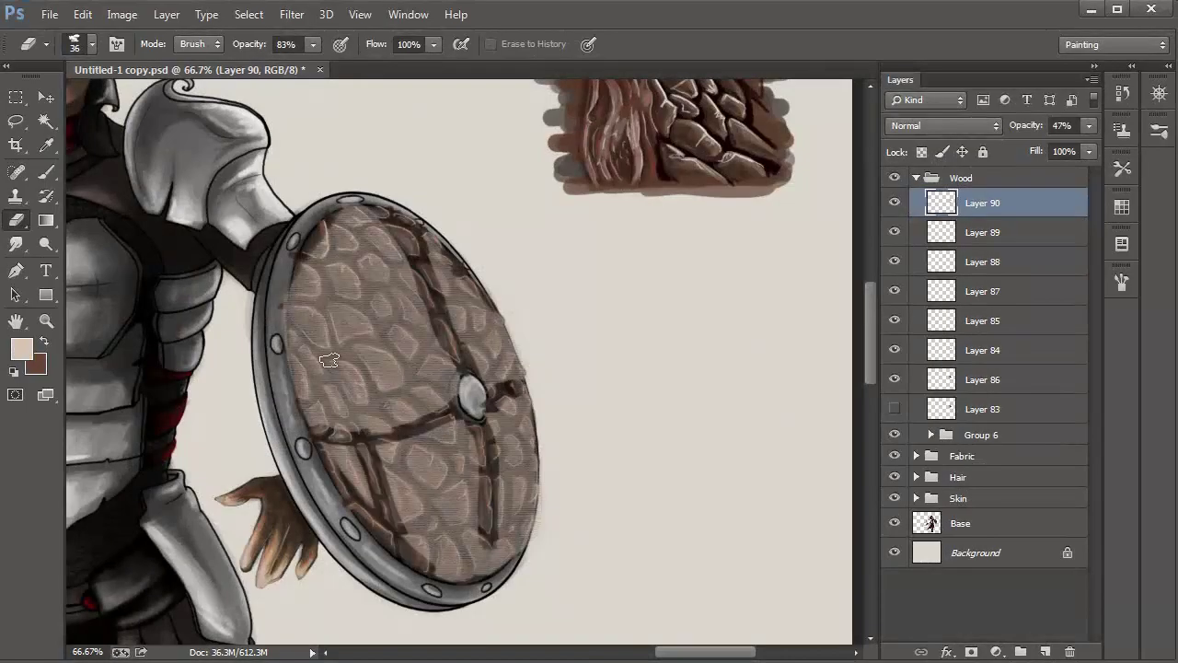
drag(315, 352, 373, 433)
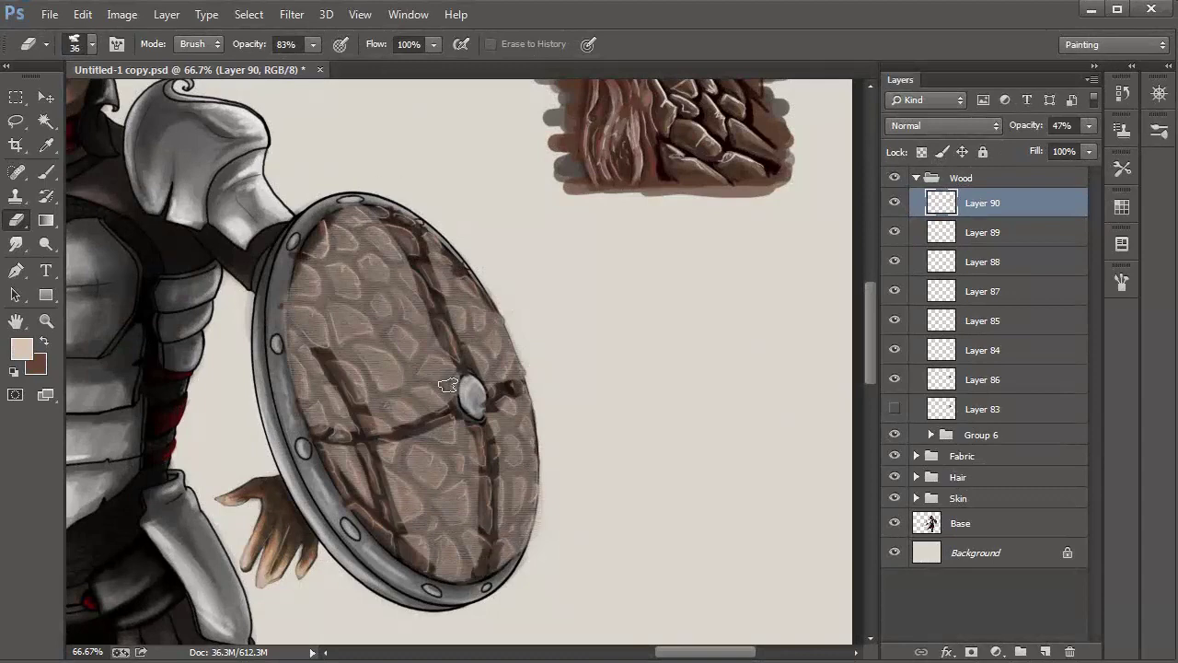
click(982, 125)
click(927, 366)
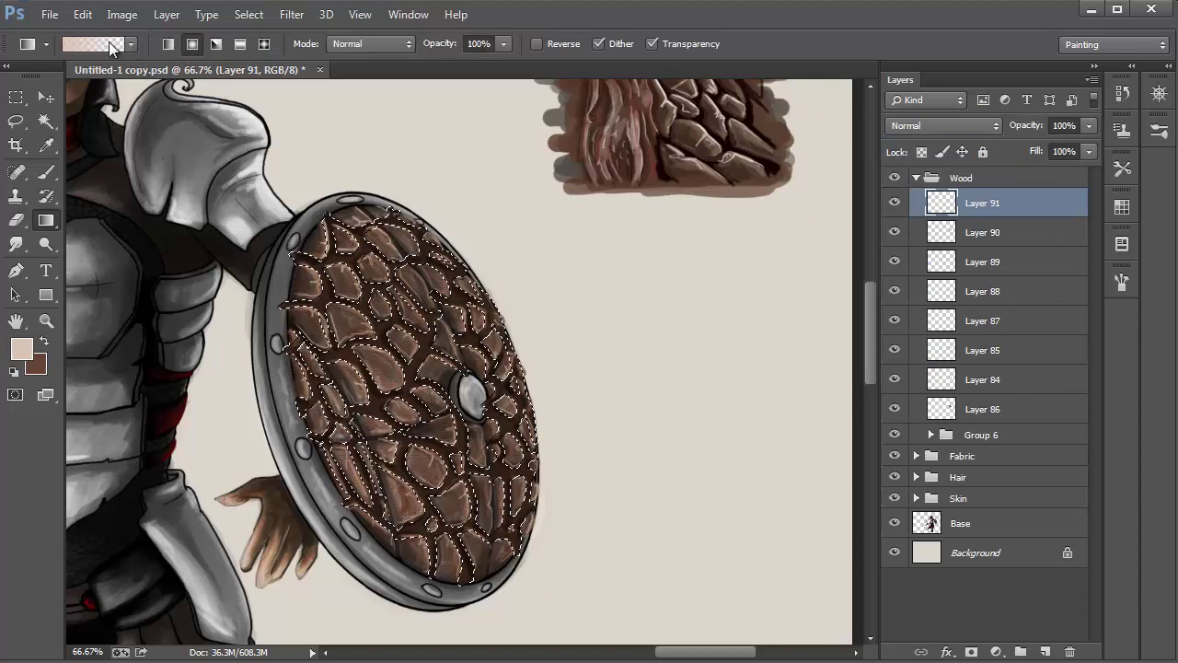
Step: Choose the Copper preset for the gradient
click(108, 43)
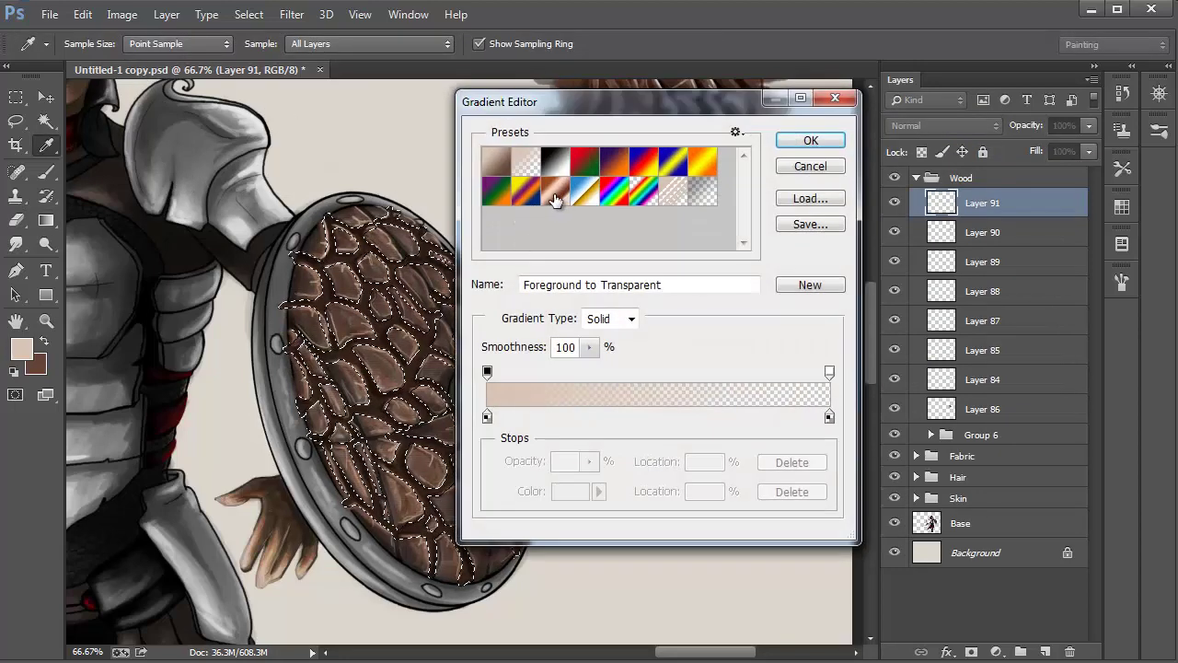
click(555, 196)
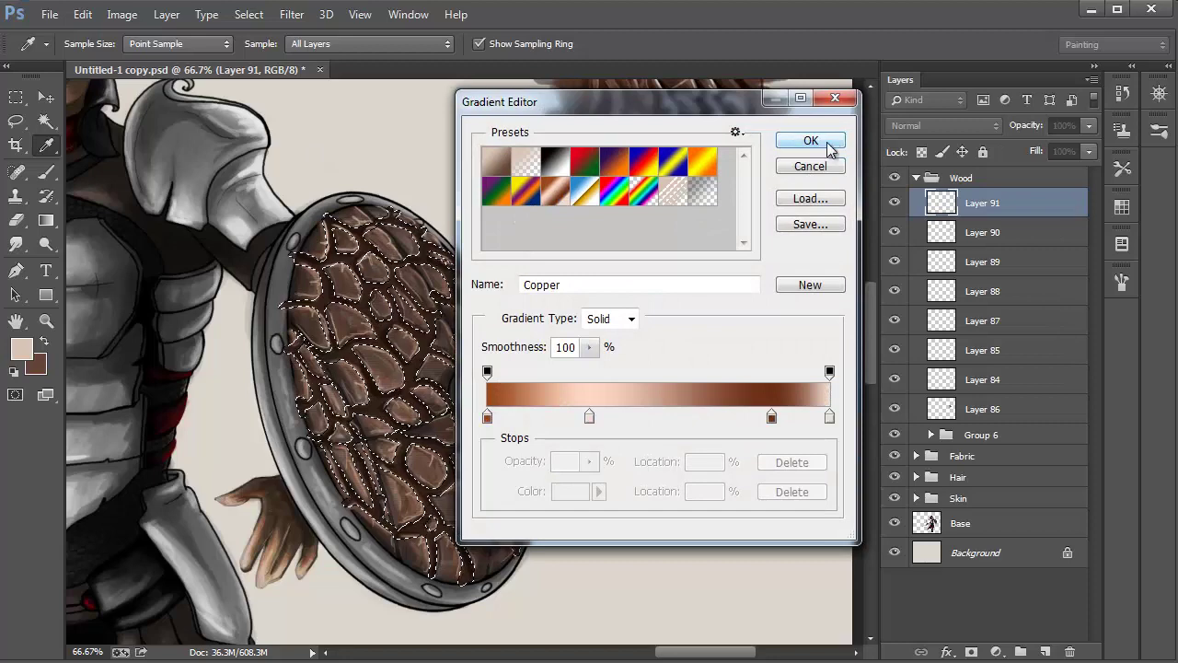
key(Return)
Step: Fill the crack selection on Layer 91 with a radial copper gradient, undo the extra trial and deselect
drag(404, 413, 217, 250)
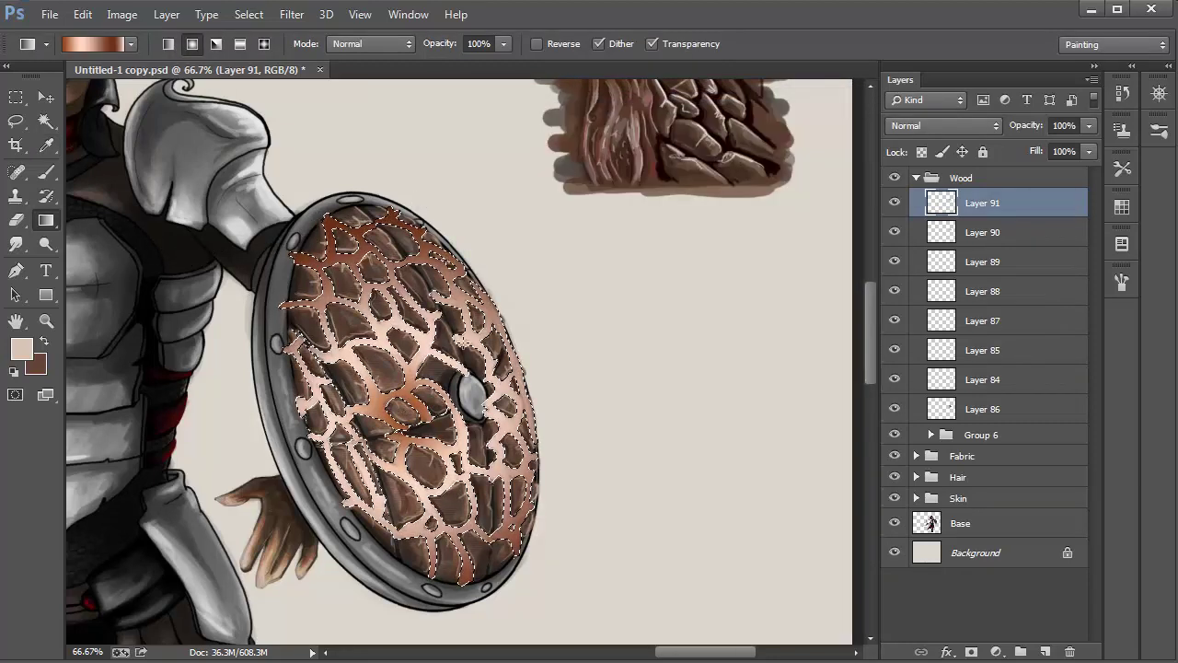
drag(179, 203, 121, 175)
drag(441, 374, 476, 390)
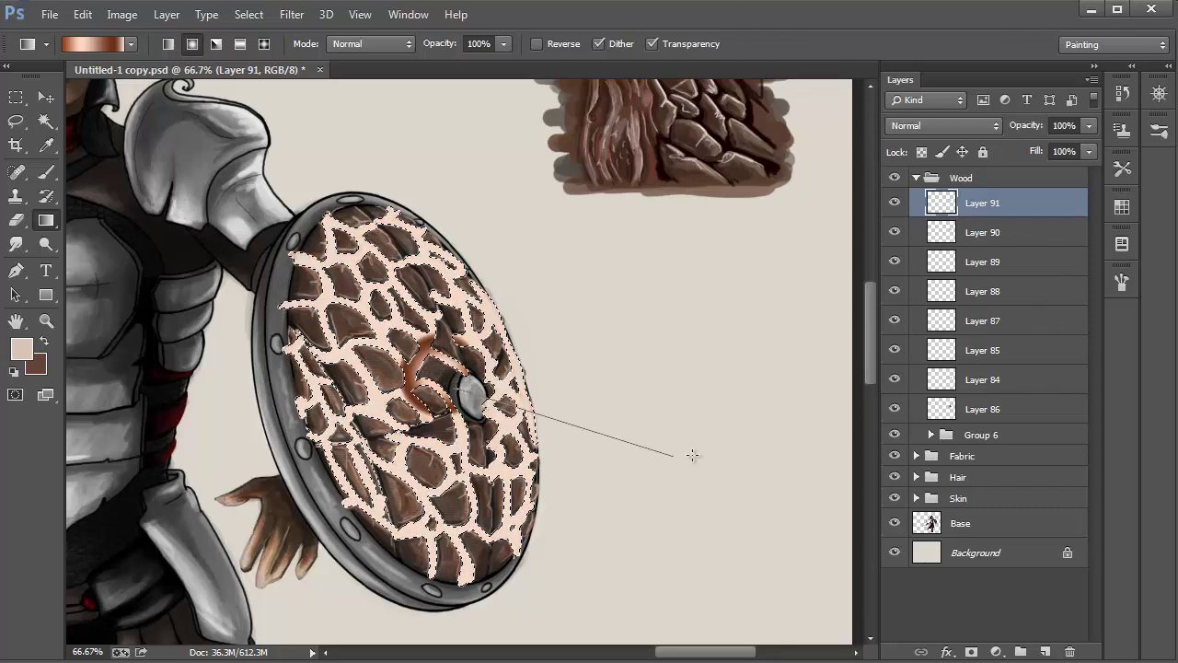
key(ctrl+z)
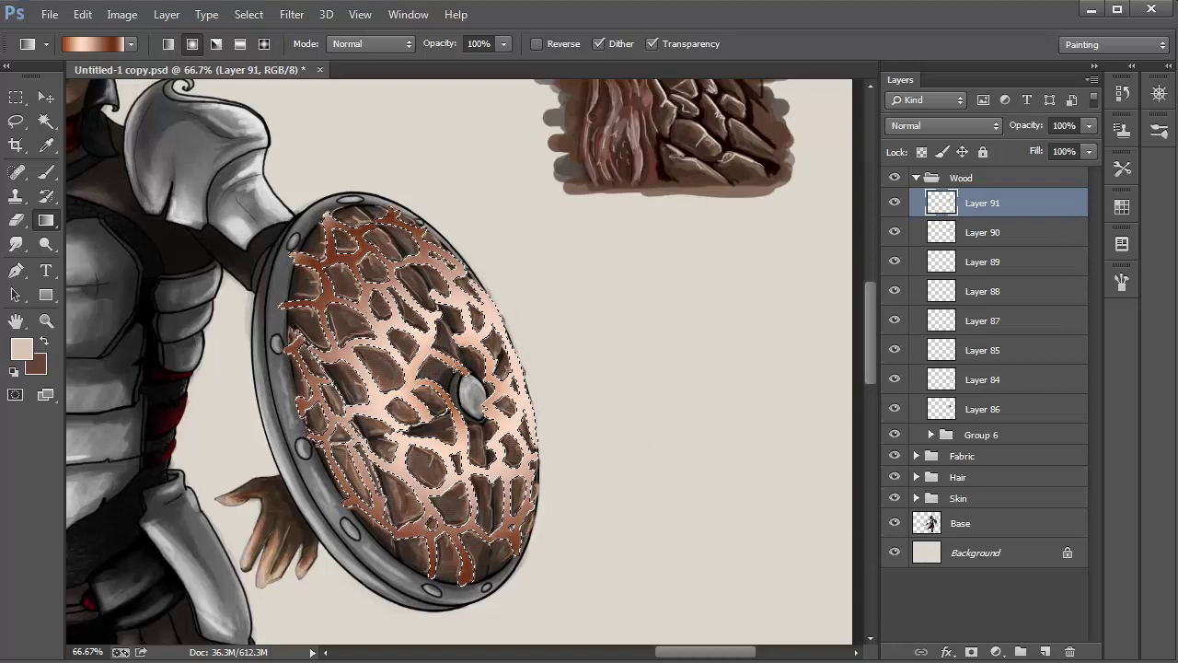
key(ctrl+d)
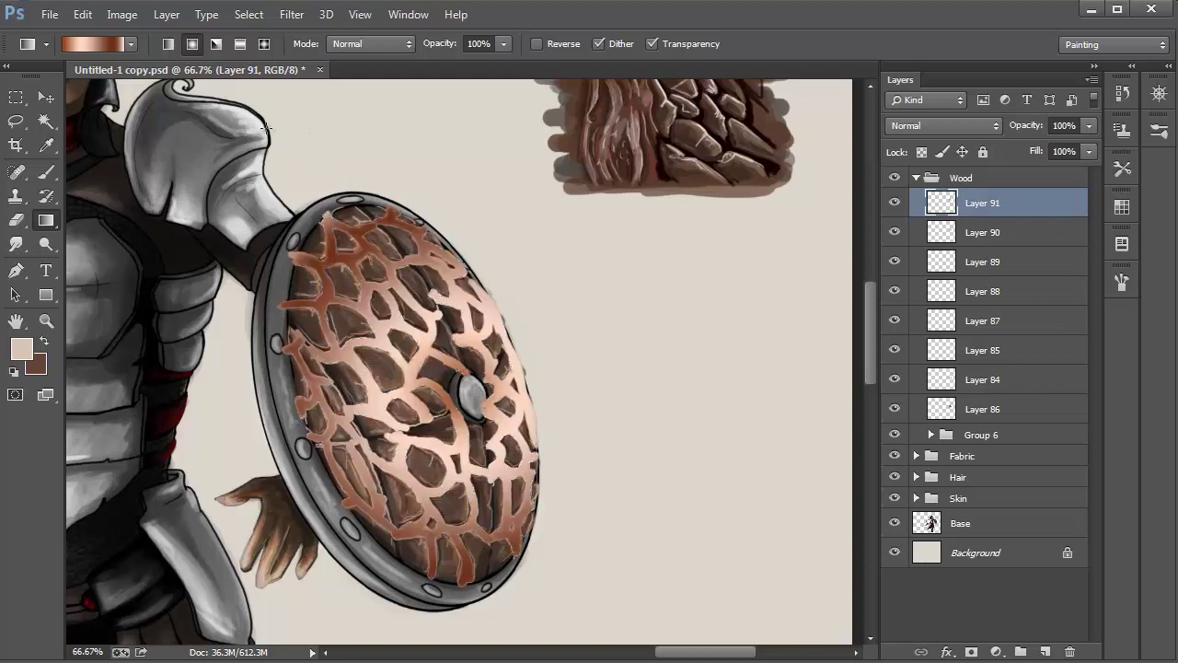
Step: Place Layer 91 directly above Layer 86 with Color Burn at 54% opacity, compare it hidden and shown, and save the document
click(43, 98)
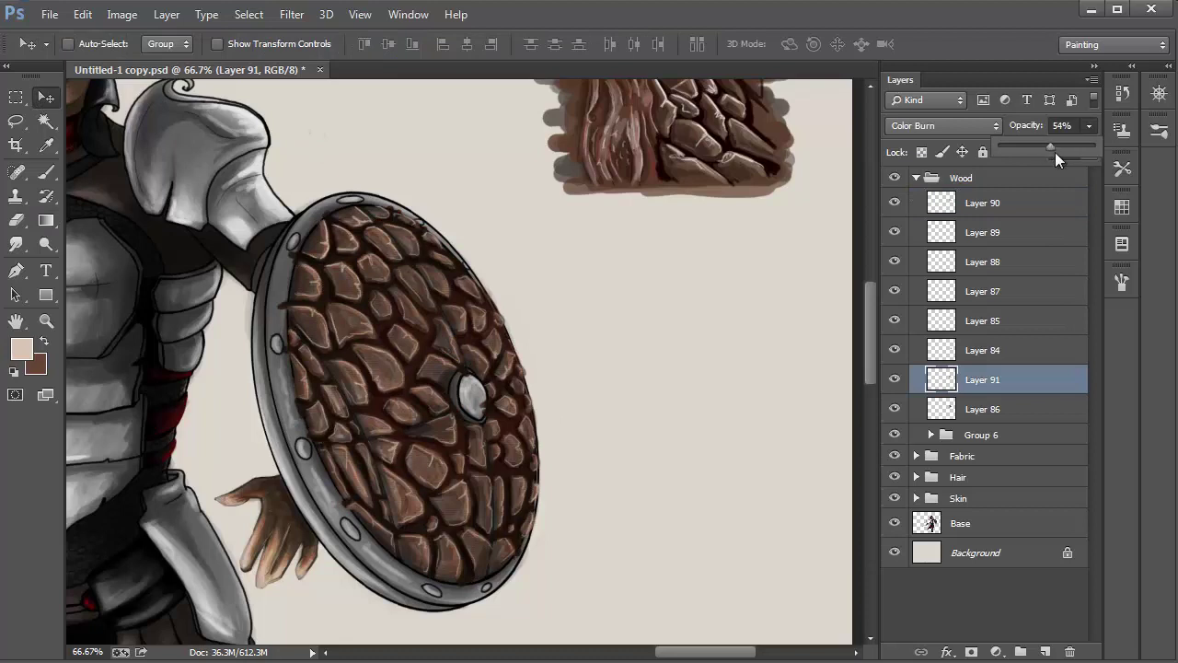
click(893, 380)
click(893, 379)
key(ctrl+s)
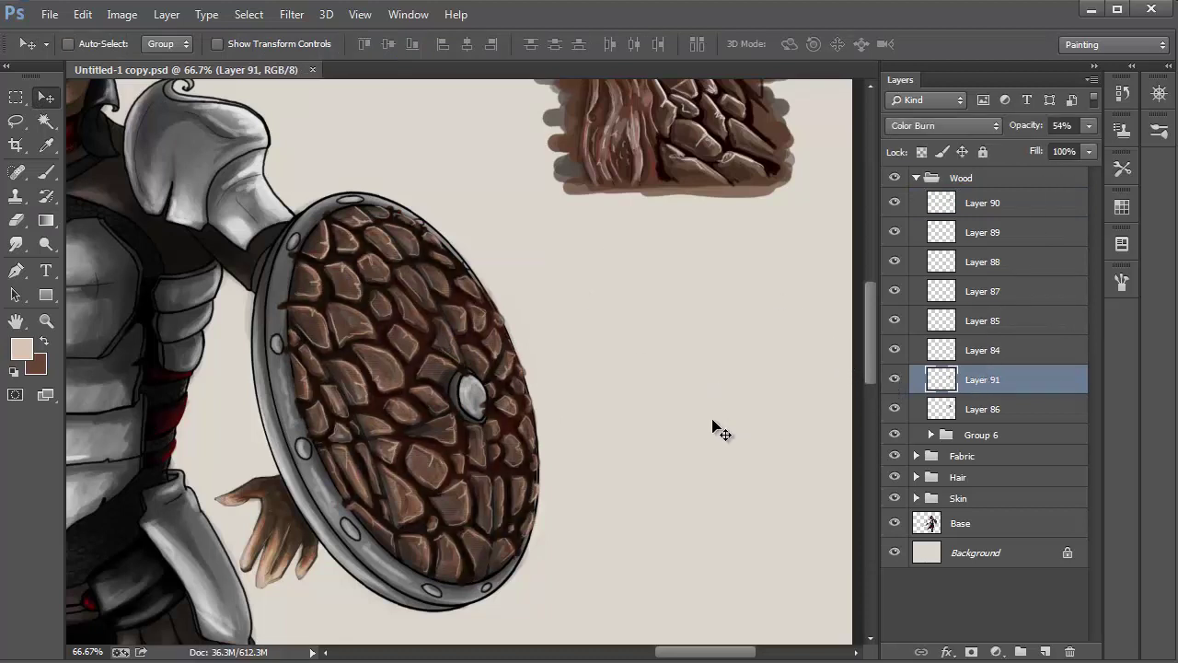
Step: Add a new layer at the top of the Wood group and set up the textured 229 brush at 96 px in brown
key(ctrl+shift+alt+n)
key(b)
key(x)
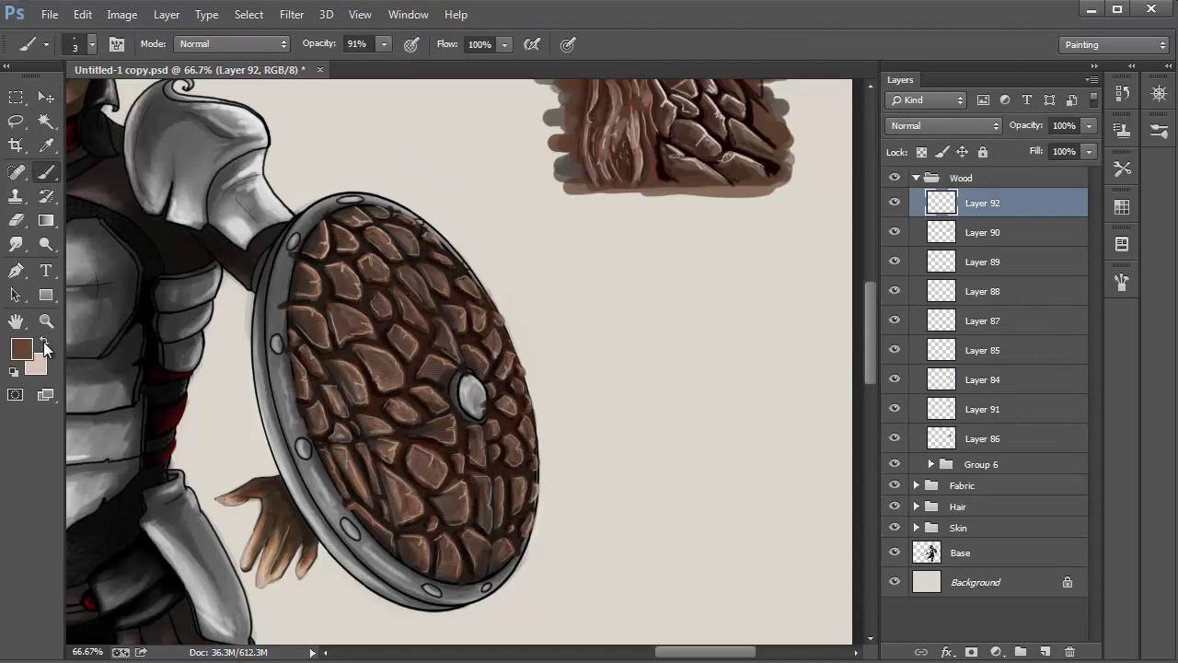
right_click(435, 263)
click(488, 281)
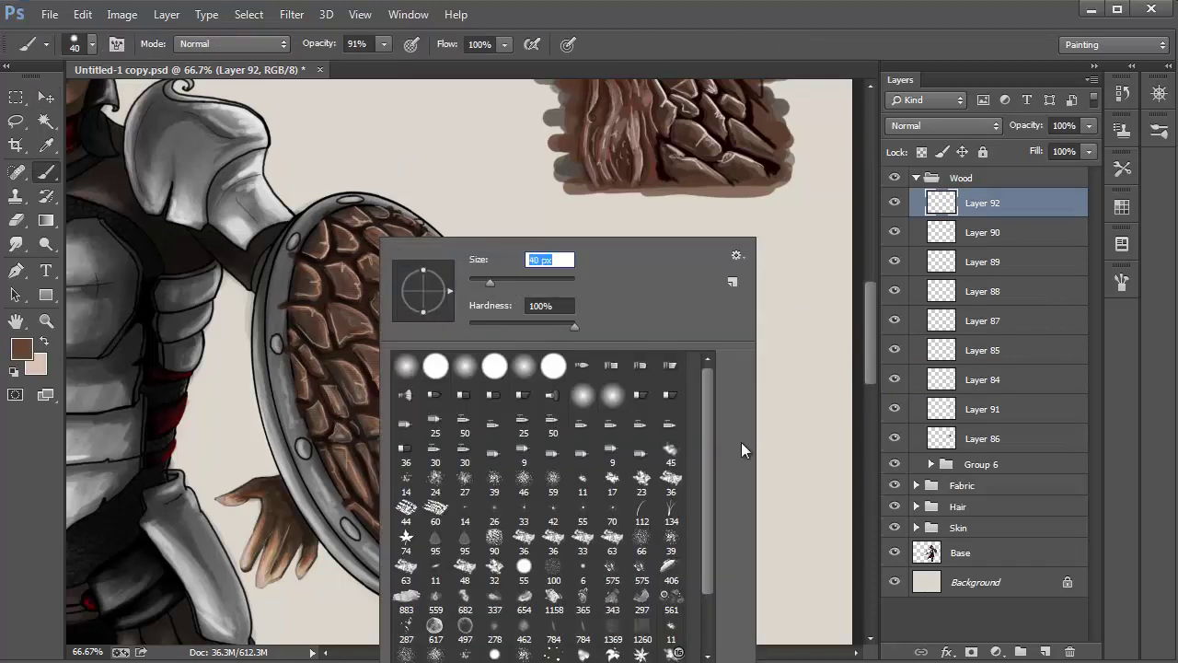
scroll(694, 521, down, 2)
click(561, 644)
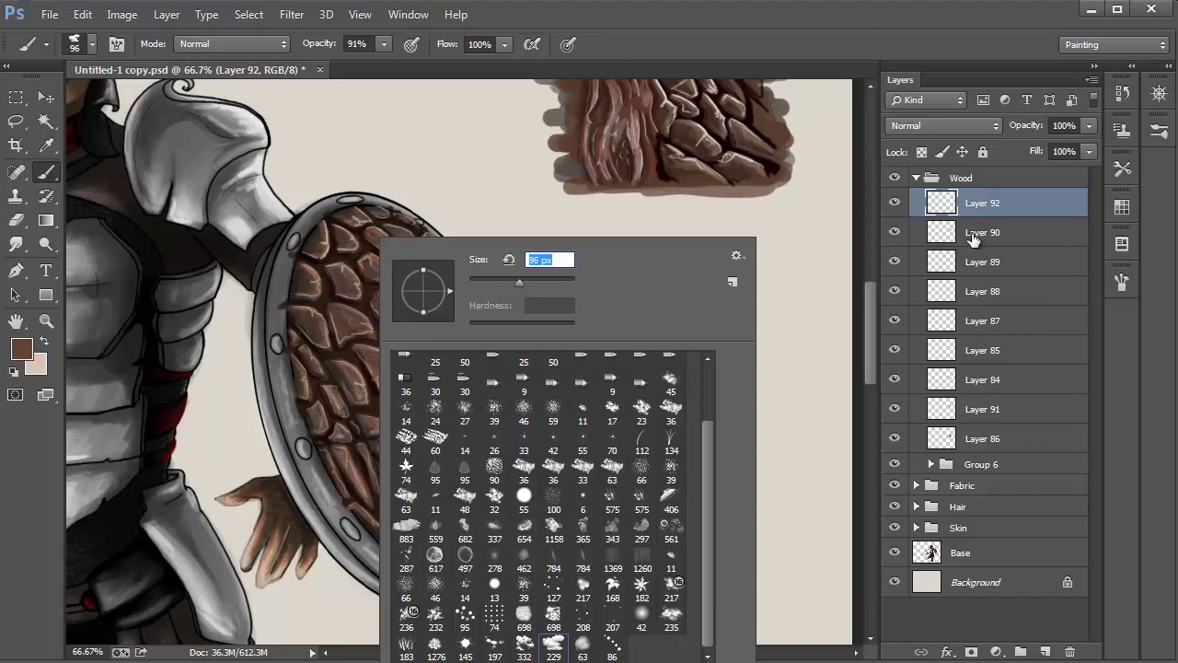
key(Return)
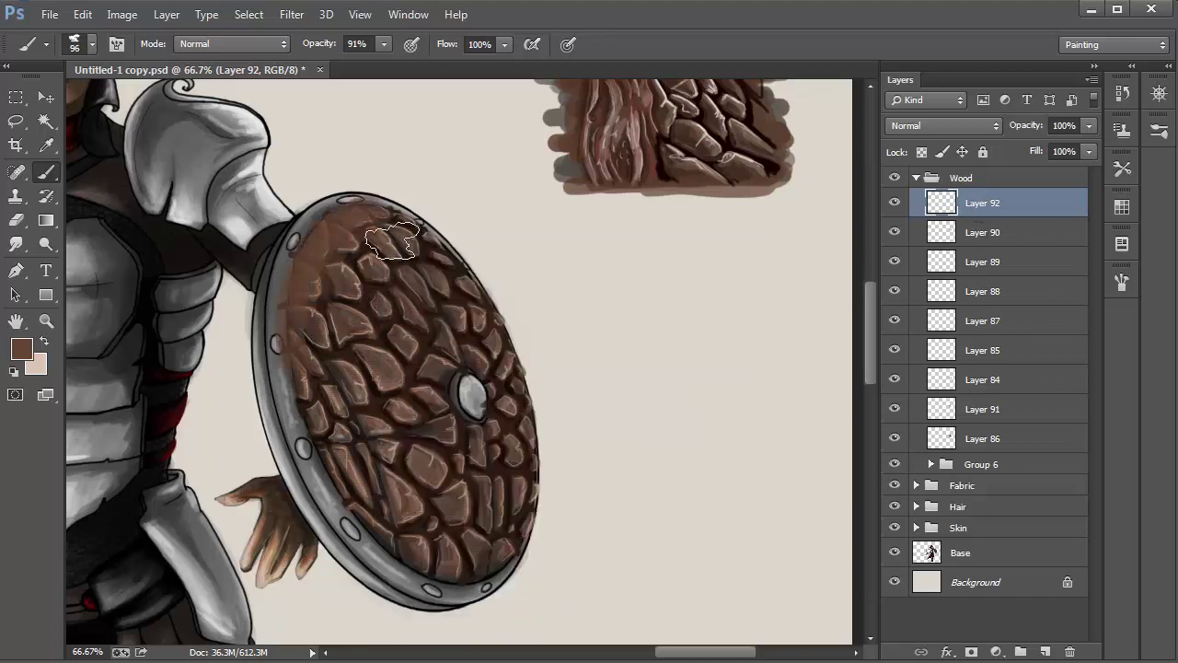
Step: Paint brown shading over the shield on Layer 92 and set the layer to Multiply at 49% opacity
mouse_move(386, 240)
mouse_down()
mouse_move(340, 405)
mouse_move(368, 432)
mouse_move(405, 414)
mouse_move(464, 440)
mouse_move(313, 451)
mouse_move(432, 276)
mouse_move(473, 342)
mouse_move(457, 483)
mouse_move(482, 263)
mouse_move(565, 460)
mouse_move(479, 589)
mouse_up()
click(934, 125)
click(902, 203)
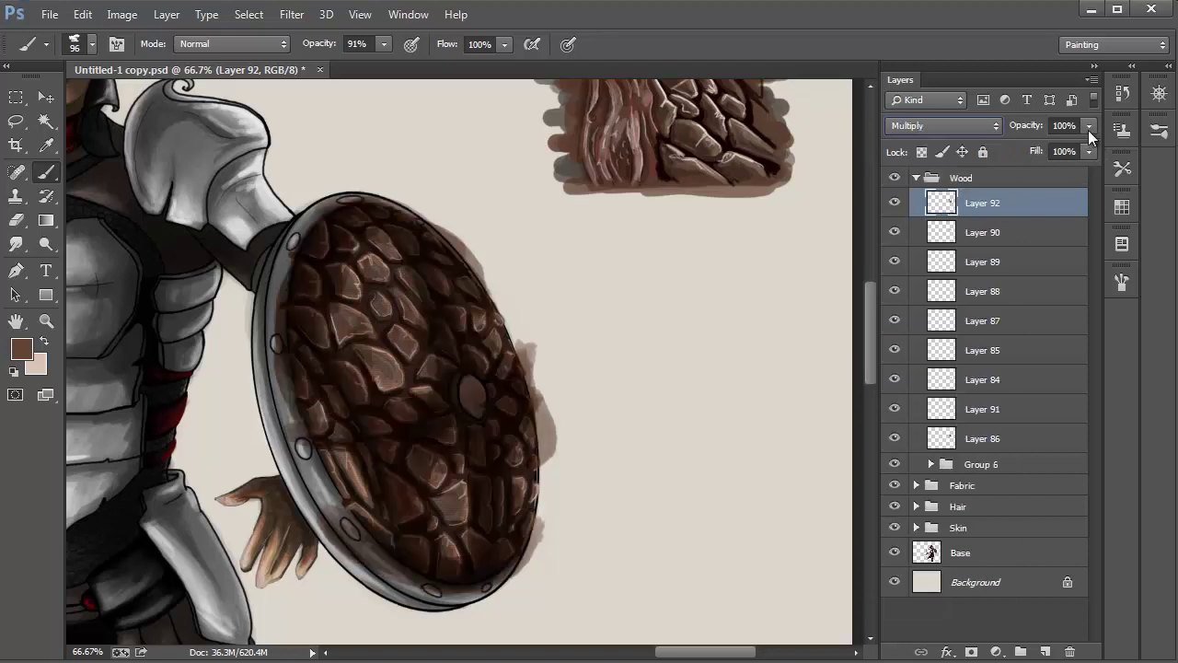
drag(1089, 126, 1029, 164)
Step: Paint light beige highlights over the shield's bark plates on a new layer and give it a brightening blend mode
click(1044, 652)
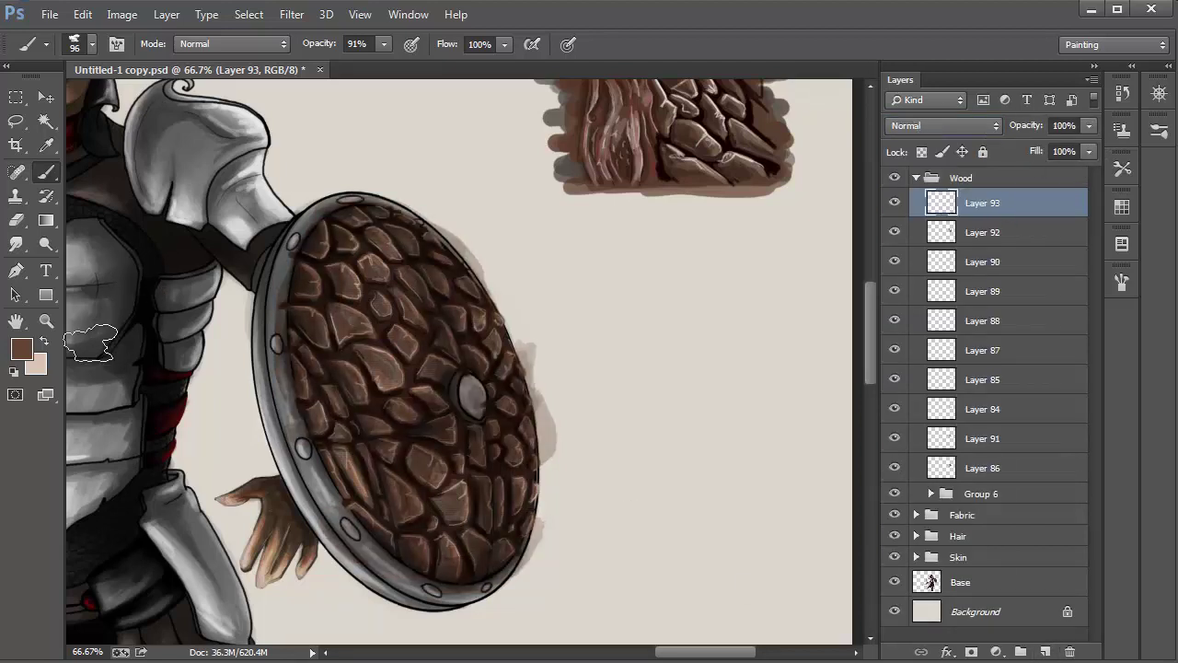
click(43, 343)
mouse_move(374, 270)
mouse_down()
mouse_move(354, 246)
mouse_move(418, 387)
mouse_move(368, 313)
mouse_move(393, 352)
mouse_move(434, 337)
mouse_move(474, 267)
mouse_move(497, 322)
mouse_move(488, 343)
mouse_up()
drag(439, 465, 451, 543)
drag(523, 432, 524, 520)
drag(346, 458, 354, 497)
drag(302, 368, 308, 405)
drag(375, 281, 382, 341)
click(943, 125)
click(930, 276)
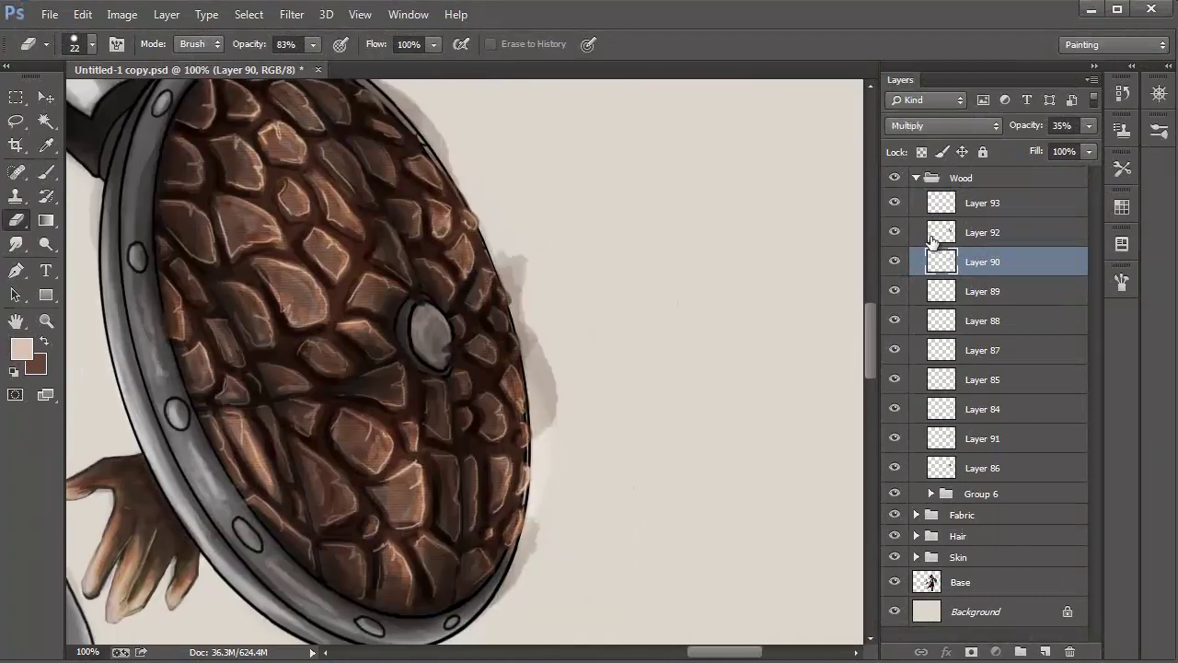
Step: Erase the Layer 92 shading that spills onto the shield's metal rim and outside its outline
click(930, 235)
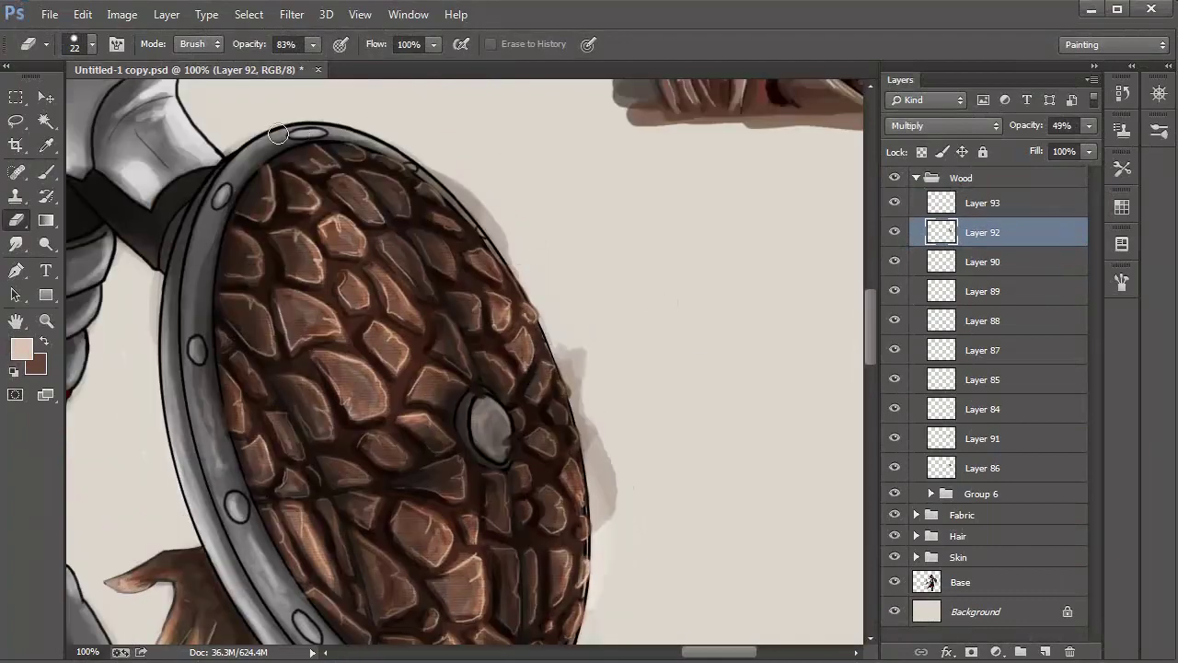
mouse_move(192, 350)
mouse_down()
mouse_move(217, 217)
mouse_move(168, 92)
mouse_up()
drag(157, 253, 180, 367)
drag(520, 230, 573, 391)
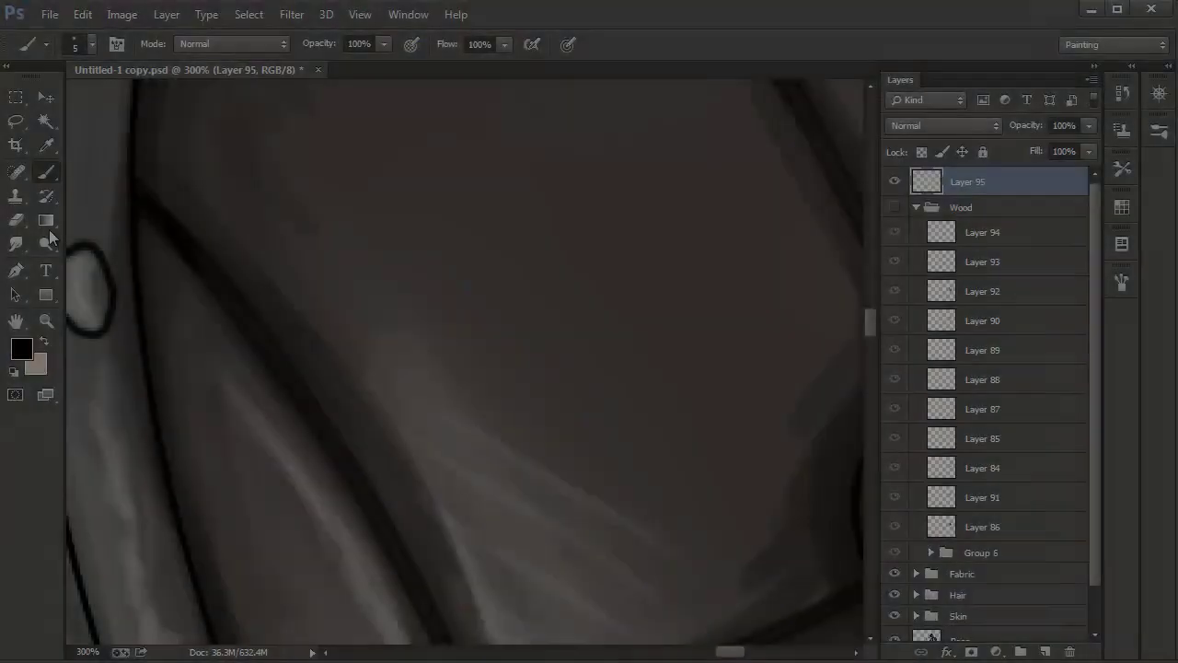
Step: Trace the shield's curved seam lines in black on Layer 95 with a 5 px brush at 100% opacity
drag(272, 363, 168, 236)
drag(138, 175, 340, 451)
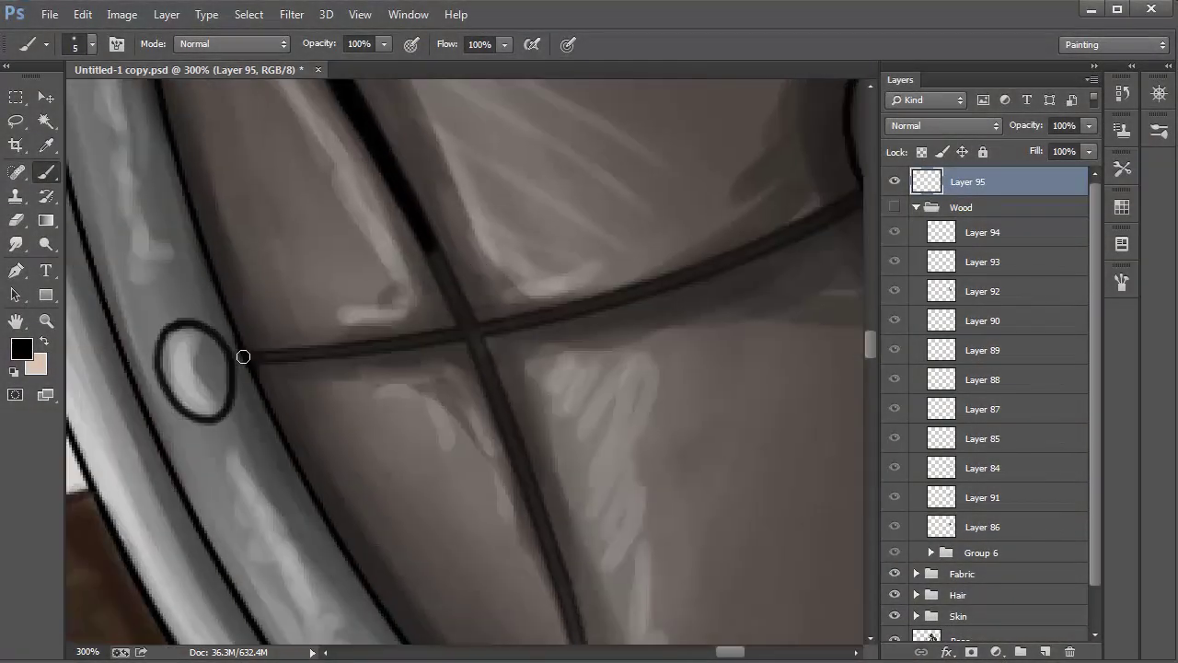
drag(242, 350, 462, 305)
drag(436, 155, 526, 379)
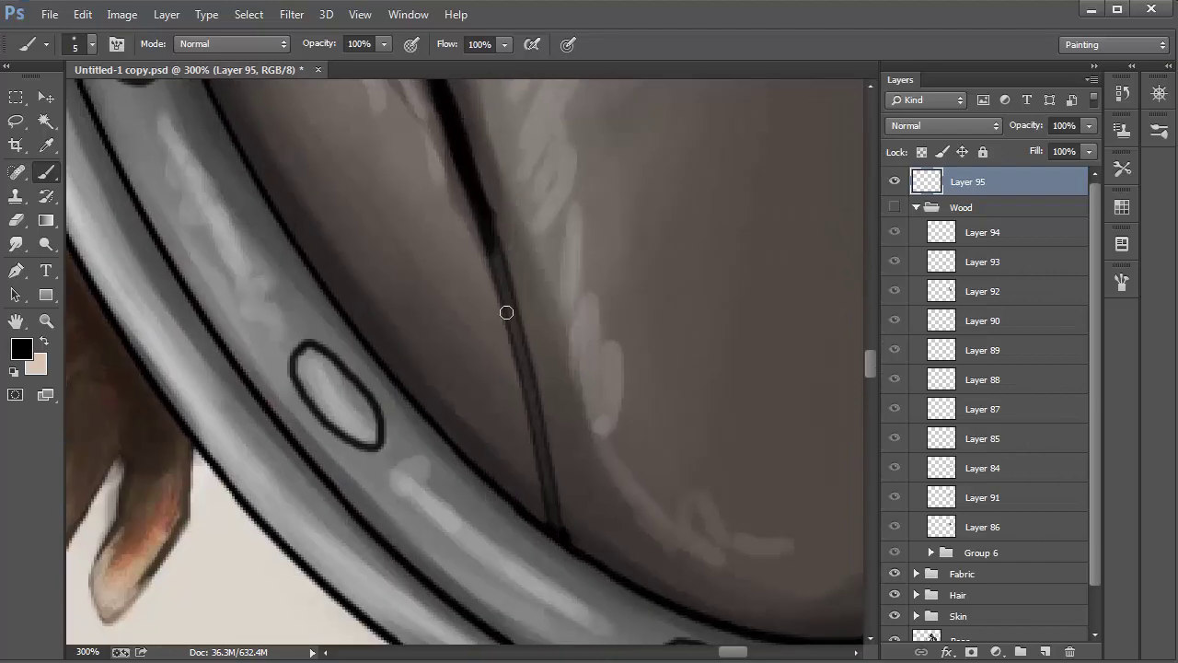
drag(507, 310, 550, 519)
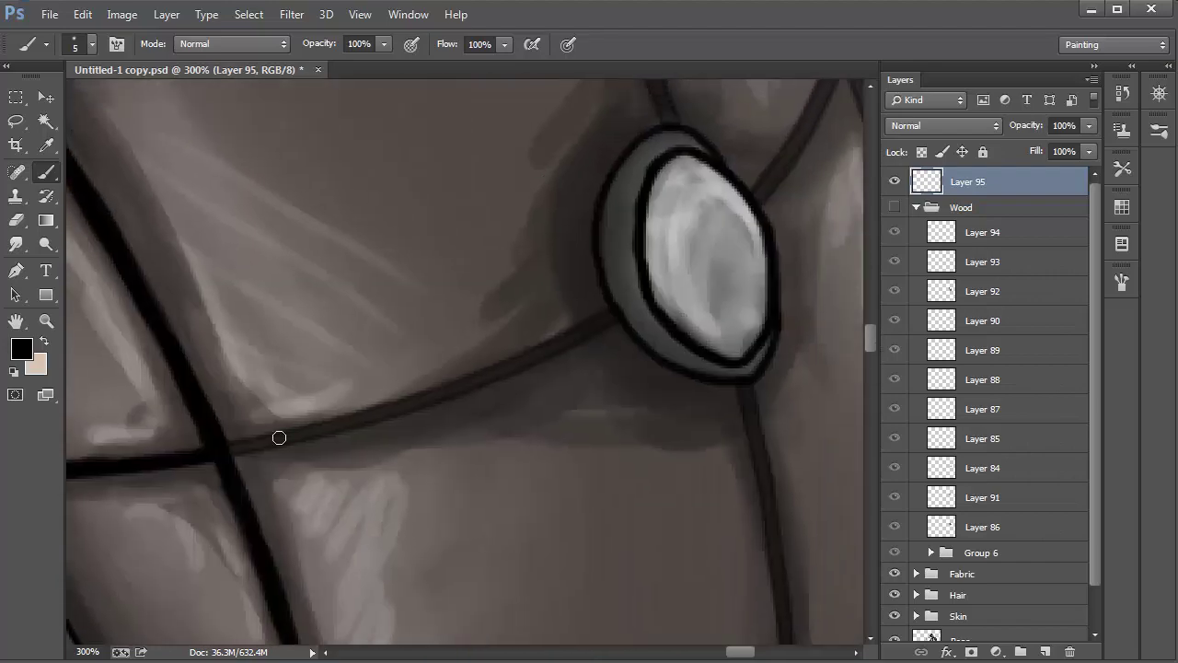
mouse_move(276, 433)
mouse_down()
mouse_move(369, 413)
mouse_move(602, 318)
mouse_up()
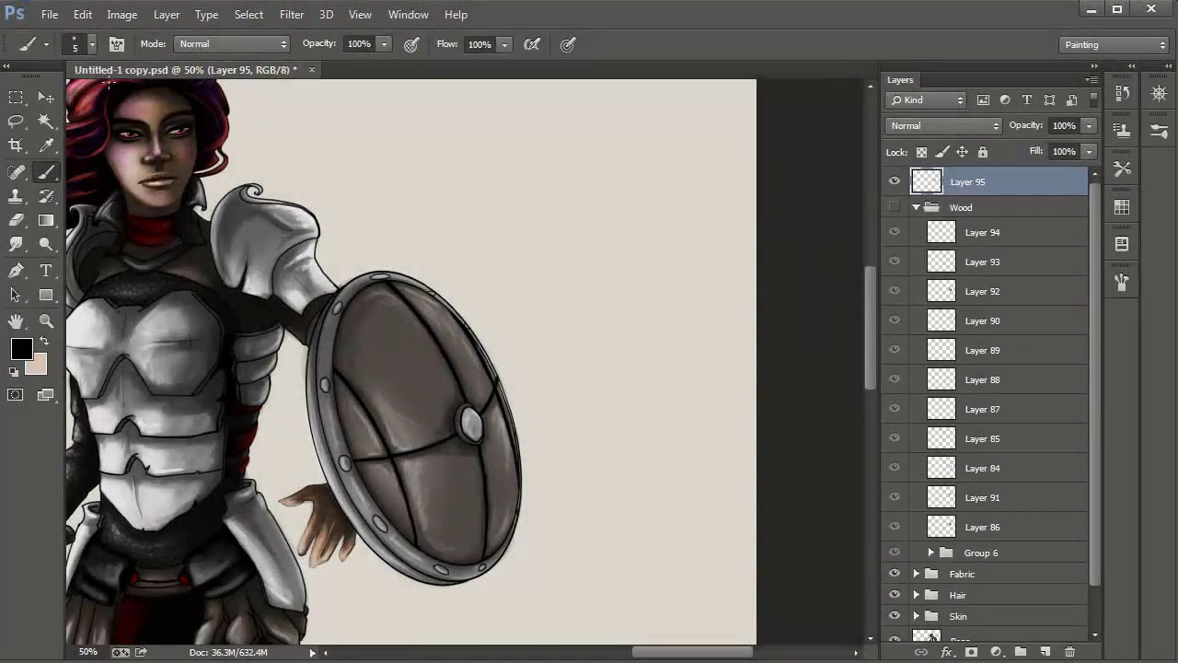
Step: Show the Wood group, place Layer 95 at its top with 51% opacity, and collapse the group
click(47, 96)
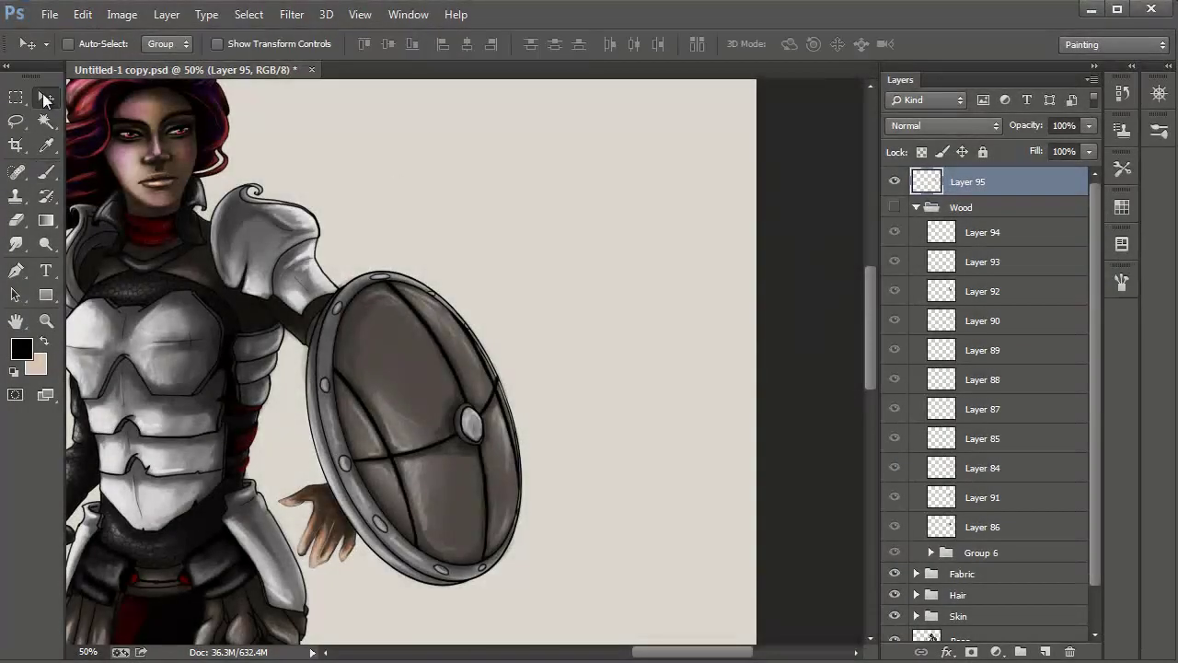
click(894, 209)
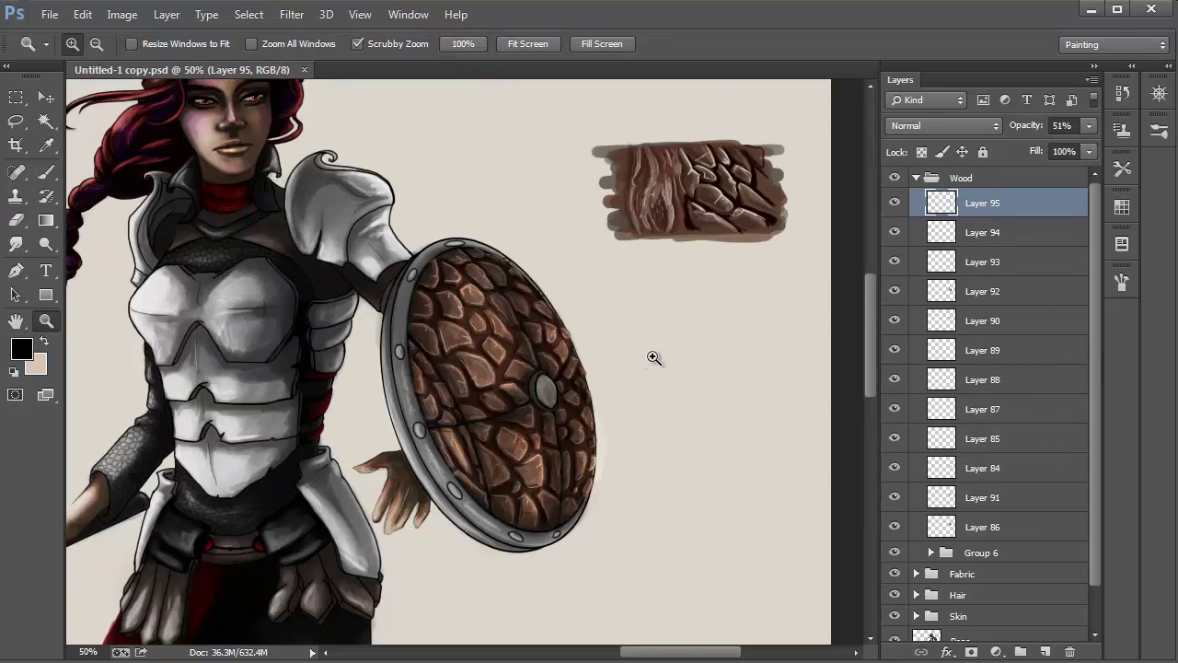
click(916, 178)
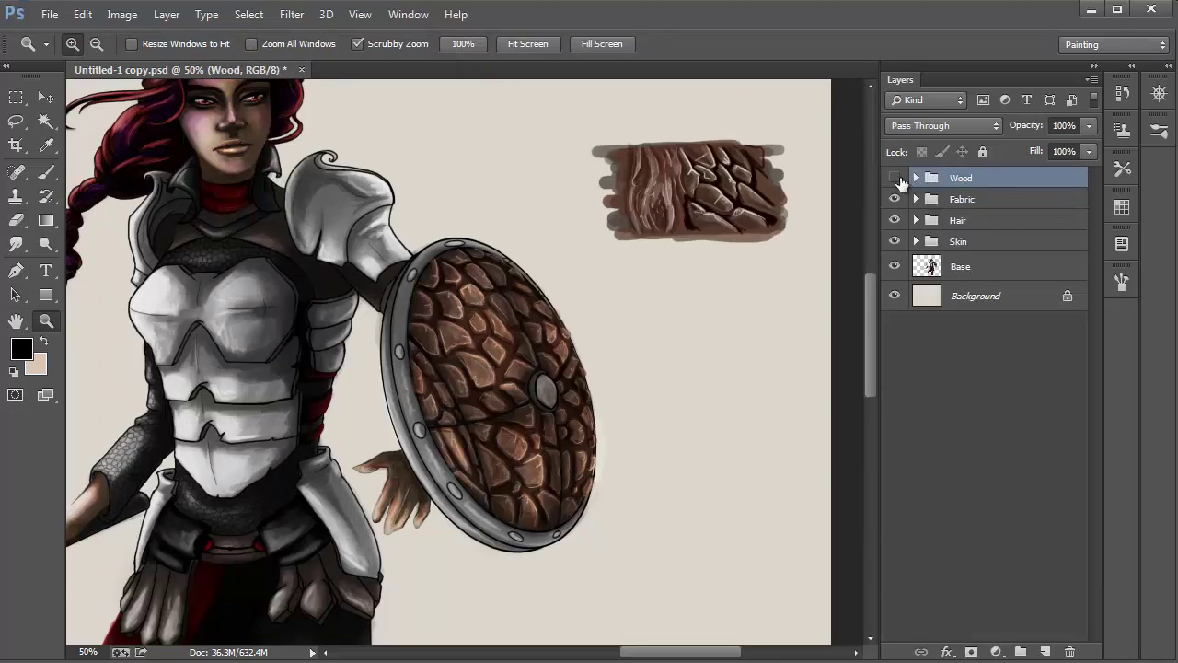